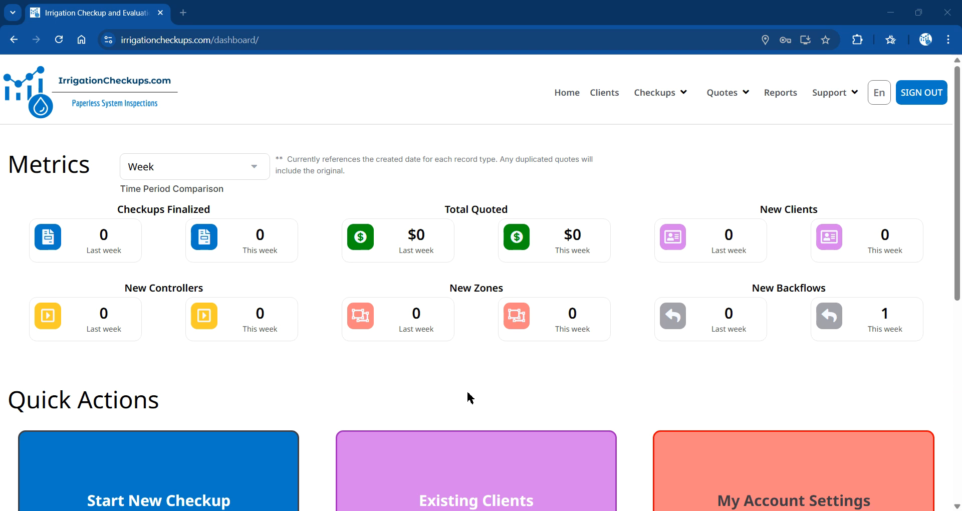
- Open the Products list in the My Account settings and review the common items available for the price books
scroll(468, 398, down, 1)
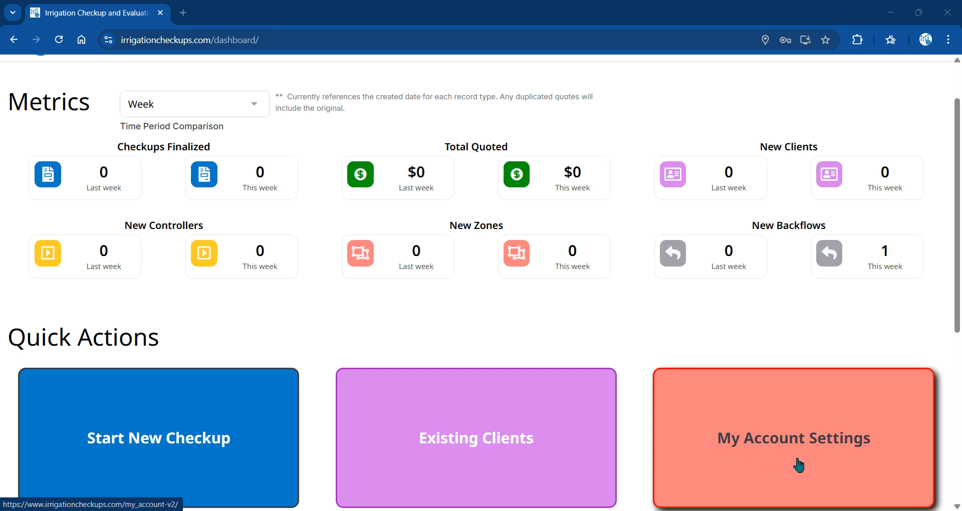
scroll(798, 465, up, 1)
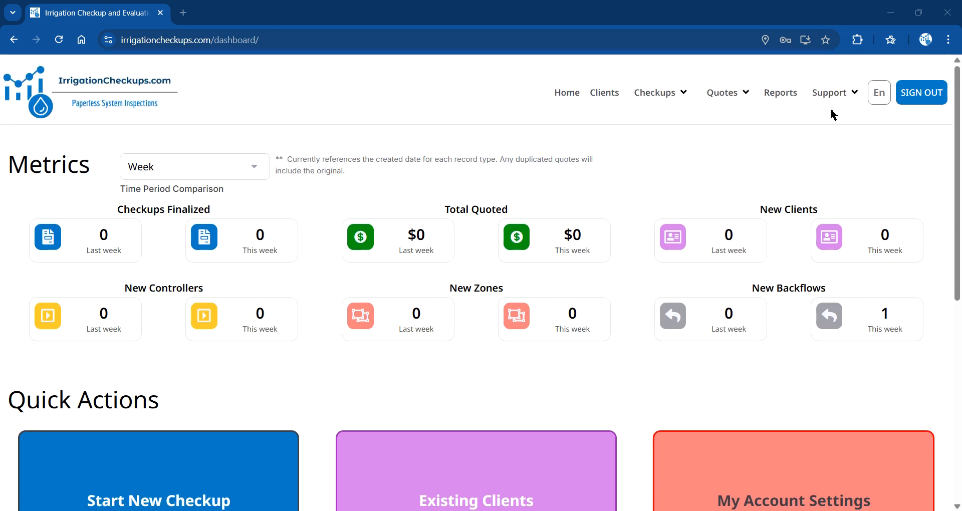
click(839, 95)
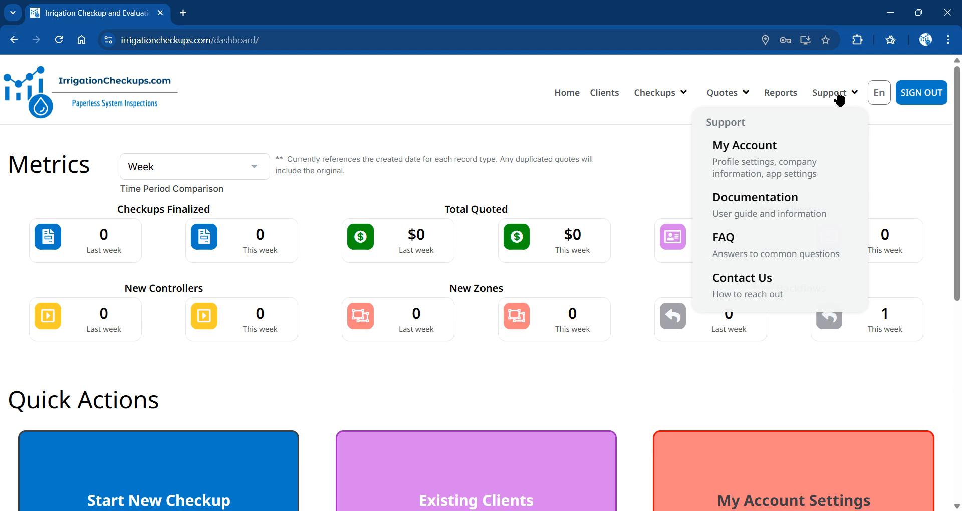
click(730, 167)
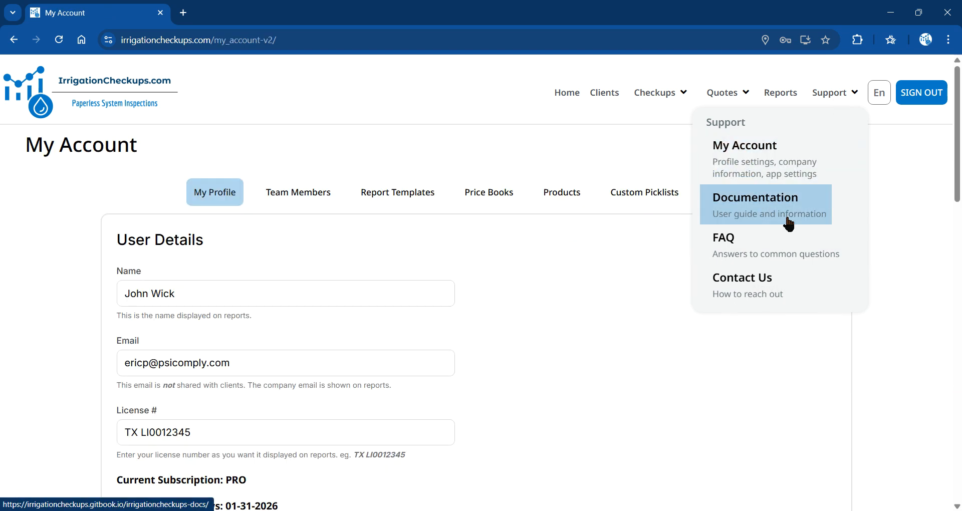
click(415, 160)
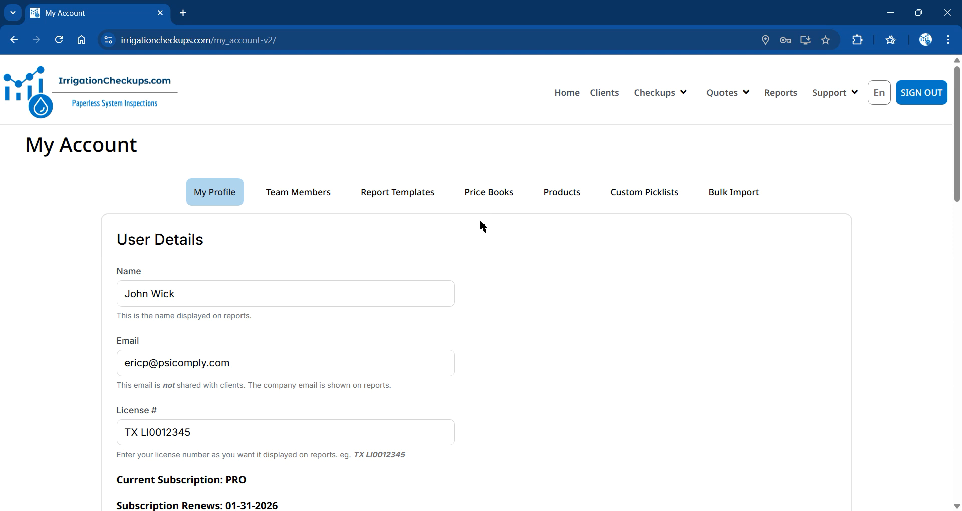
click(561, 202)
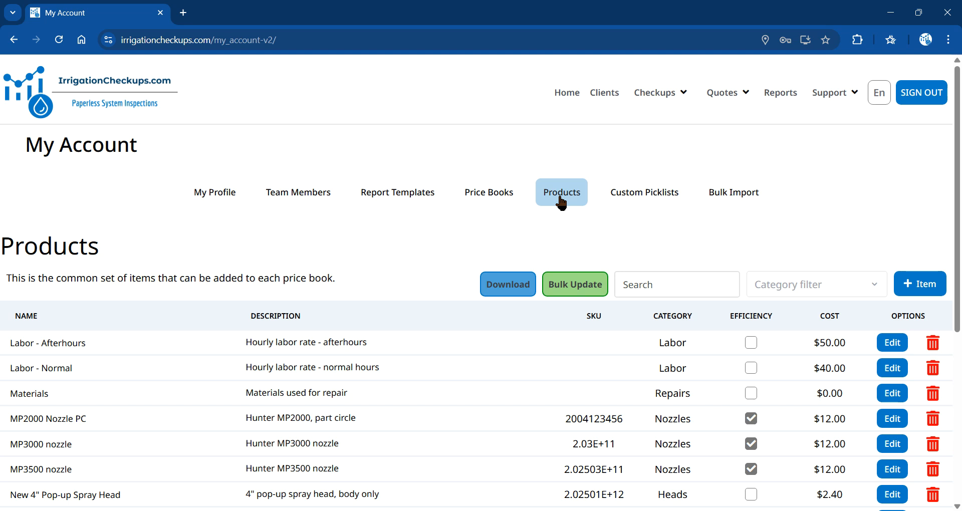
scroll(358, 253, down, 1)
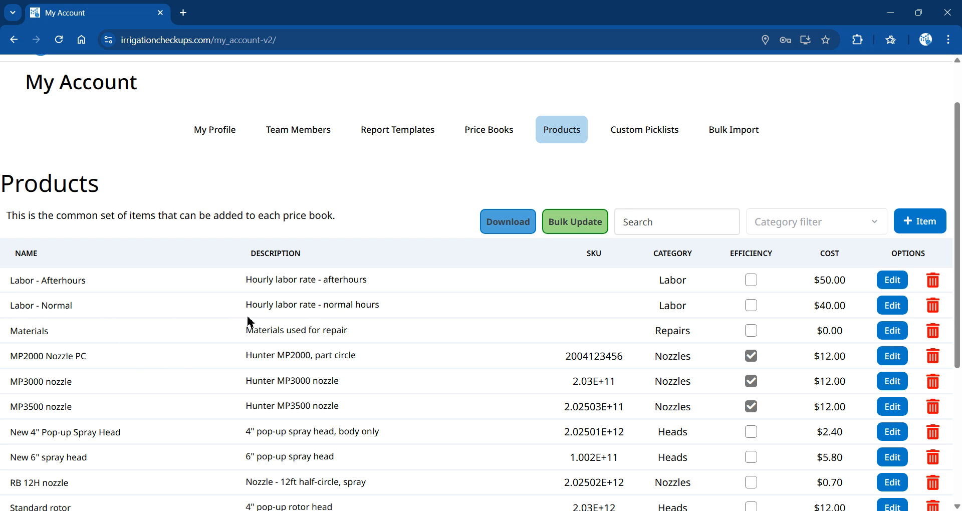
scroll(249, 321, down, 1)
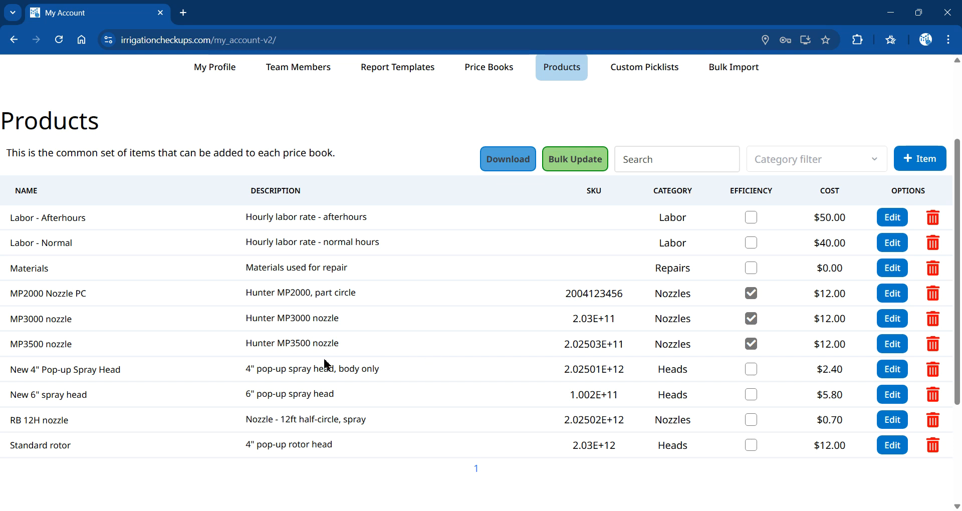
scroll(326, 364, up, 2)
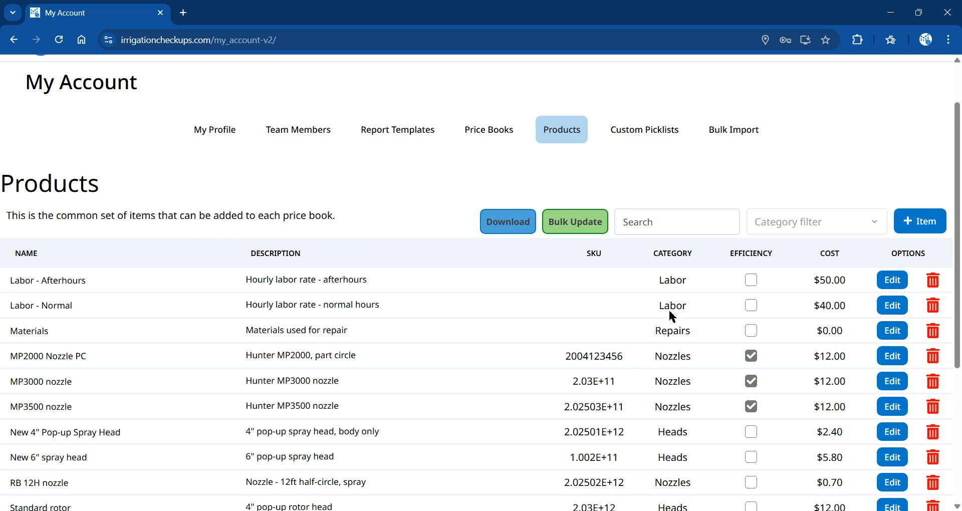
scroll(646, 315, down, 1)
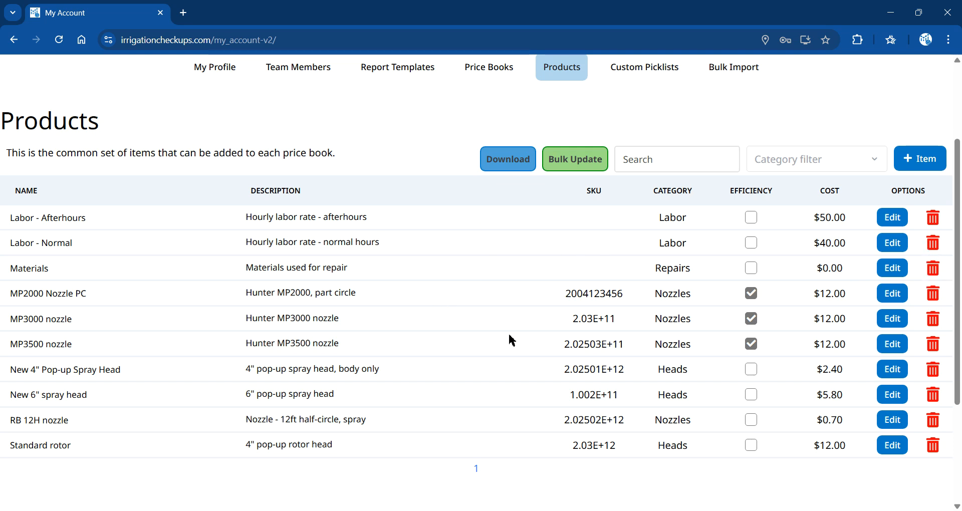
- View the delete confirmation and the edit form for MP2000 Nozzle PC, leaving both without deleting or saving anything
click(934, 298)
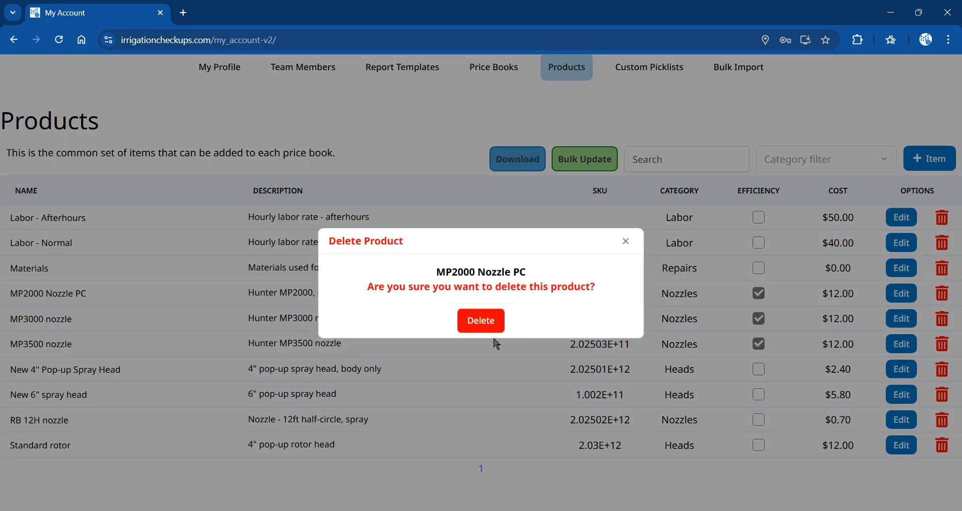
click(482, 329)
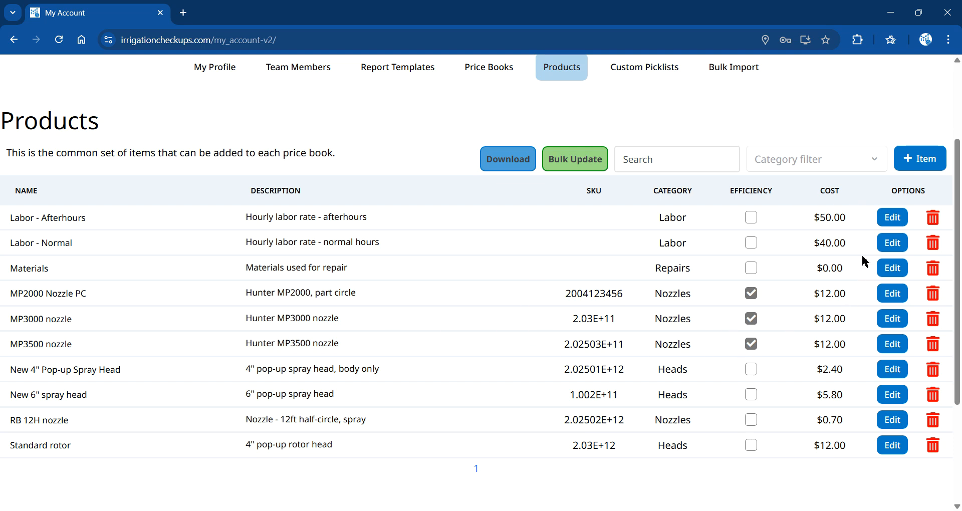
click(893, 294)
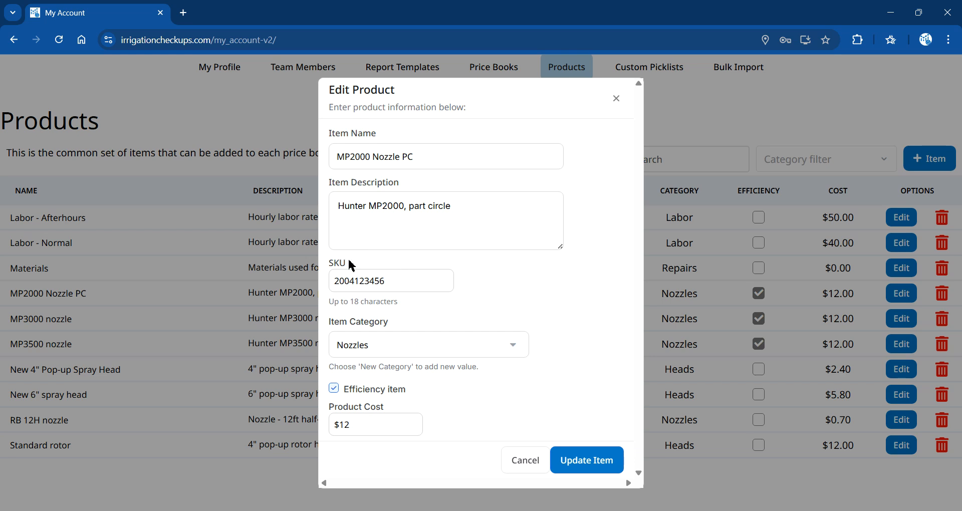
click(525, 463)
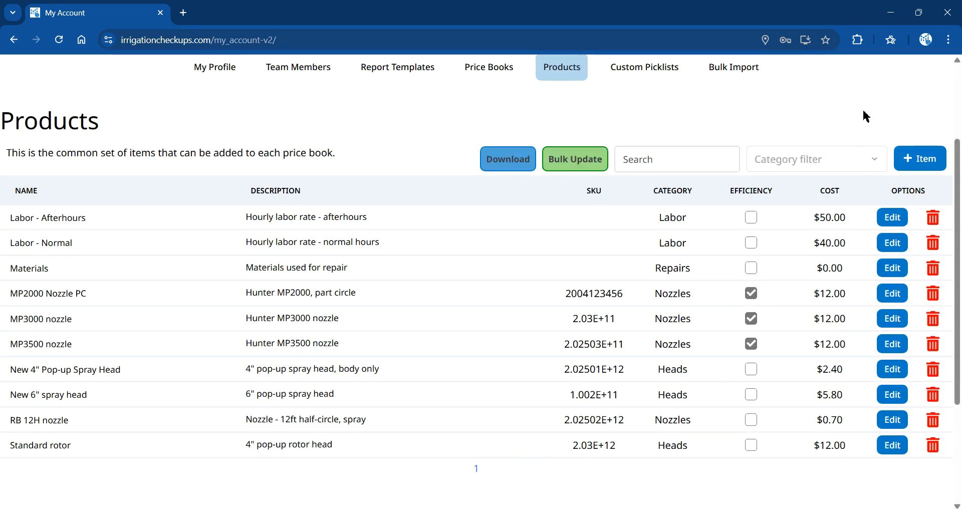
- View the blank form for adding a new product and cancel it without adding an item
click(918, 159)
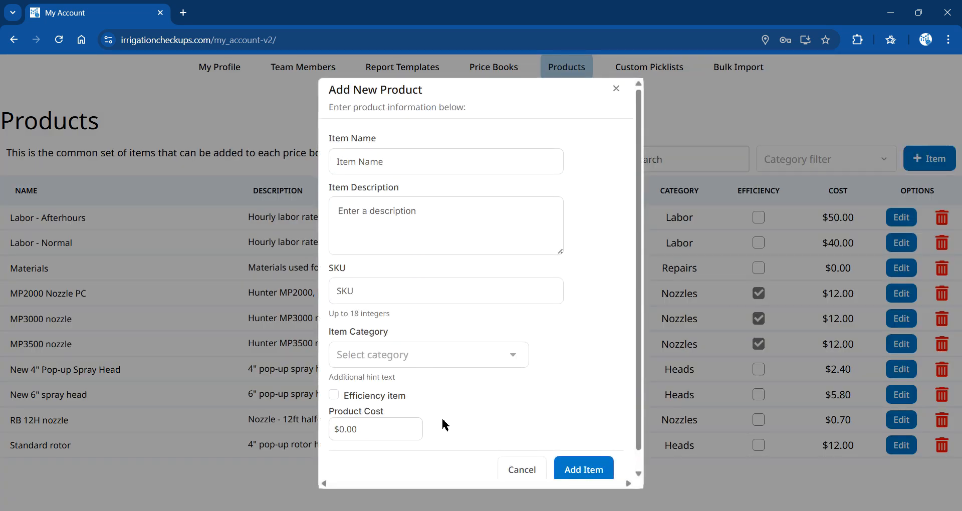
scroll(457, 415, down, 1)
scroll(457, 415, up, 1)
click(521, 476)
scroll(338, 388, up, 1)
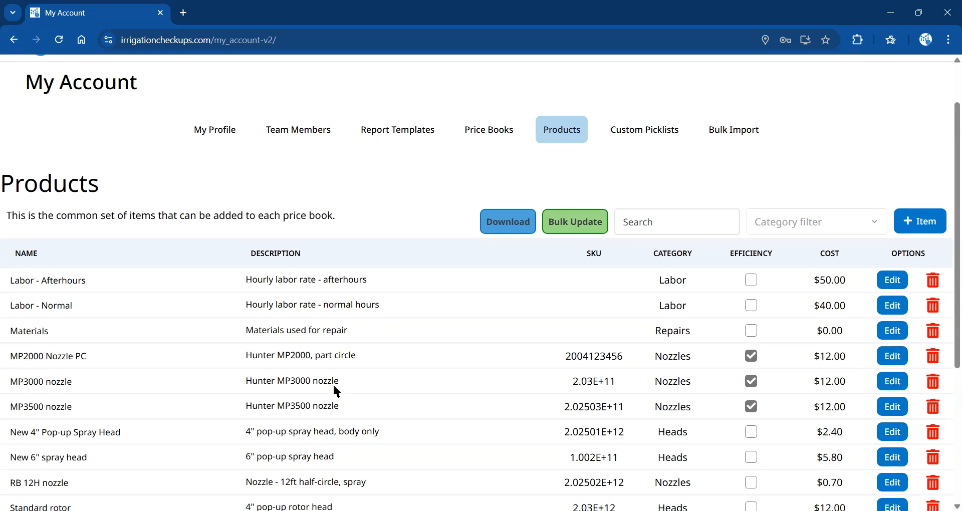
scroll(339, 381, down, 1)
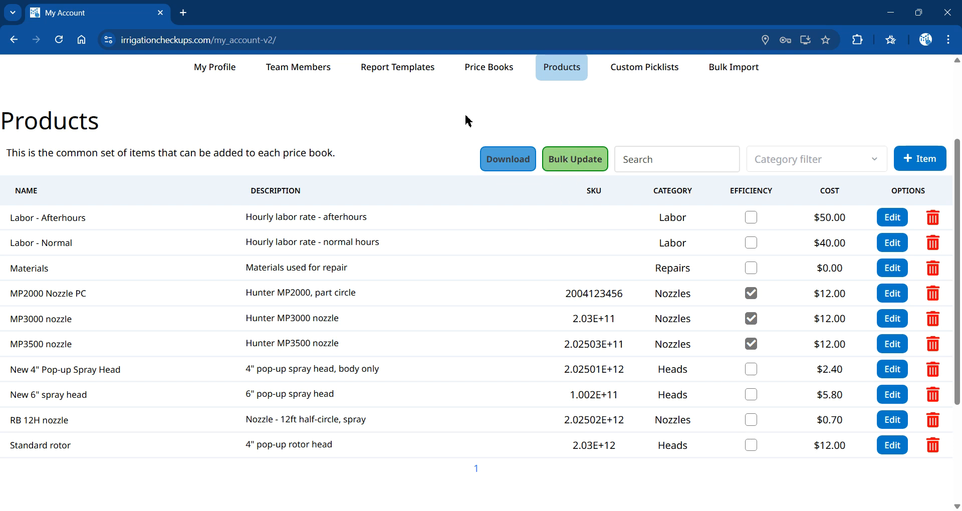
- Check the Bulk Add/Update instructions for exporting the product list and close them
scroll(491, 118, up, 1)
click(575, 221)
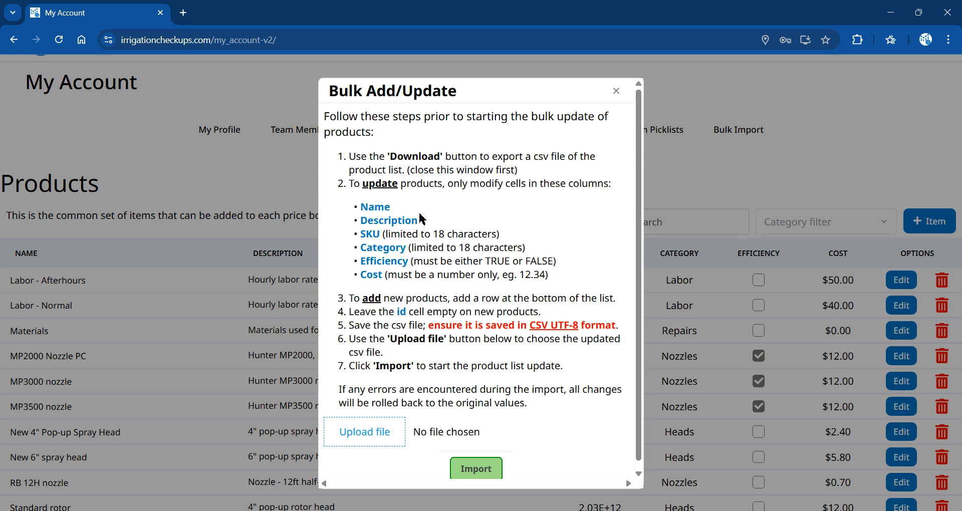
click(616, 92)
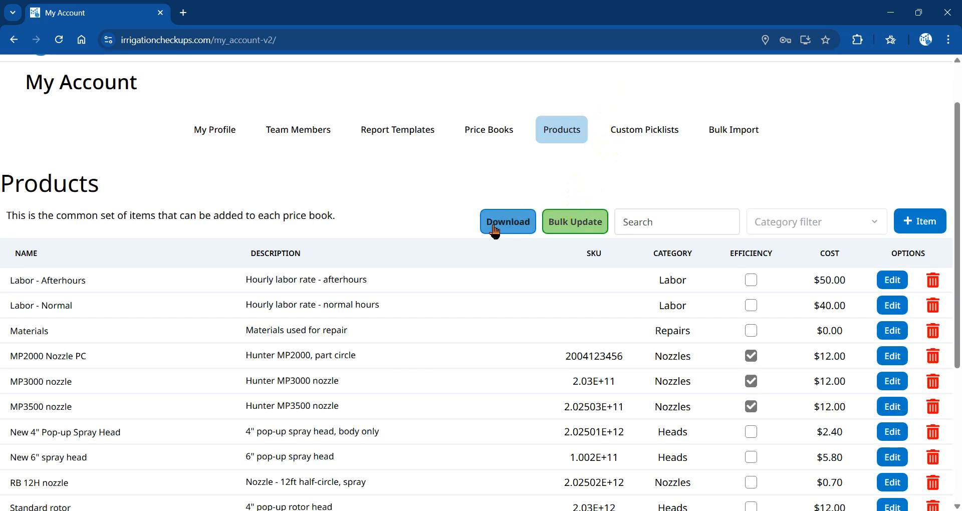
- Download the product list to the Downloads folder as Product List 2025-05-01.csv
click(453, 355)
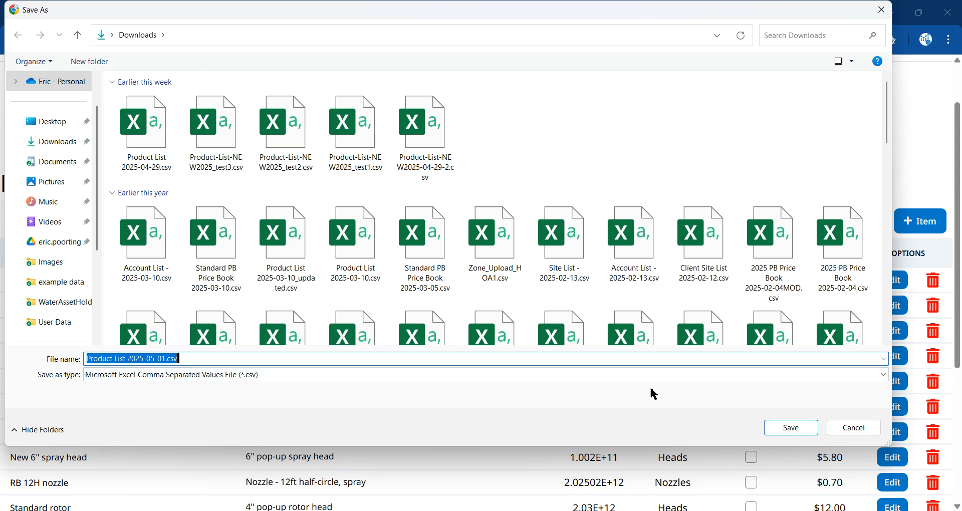
click(794, 430)
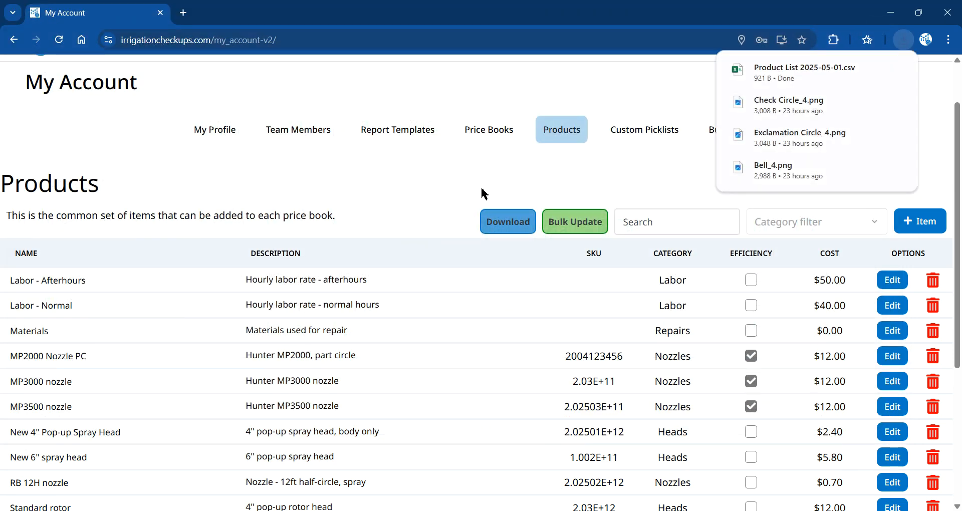
click(496, 181)
- Read the bulk update rules for editable columns, new rows, CSV UTF-8 format and file upload, and close the dialog
click(569, 221)
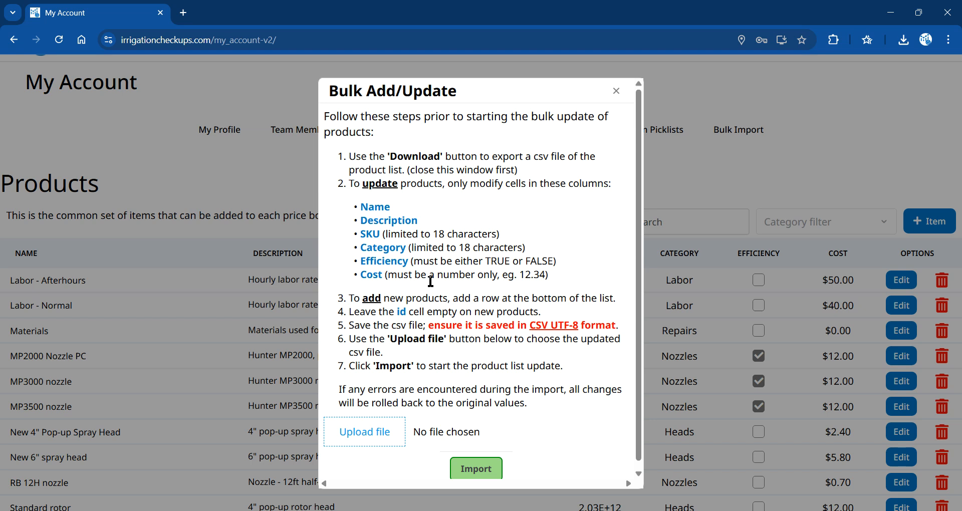
scroll(430, 281, down, 1)
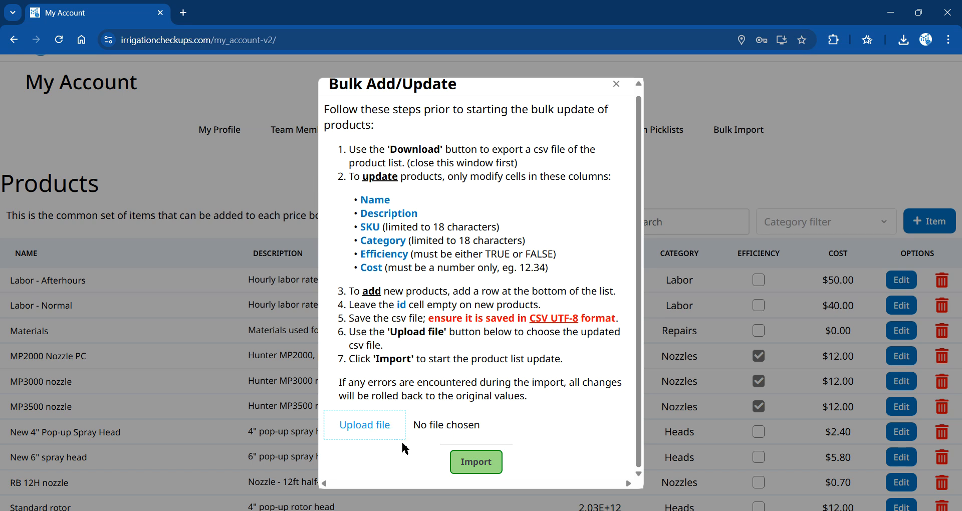
click(617, 85)
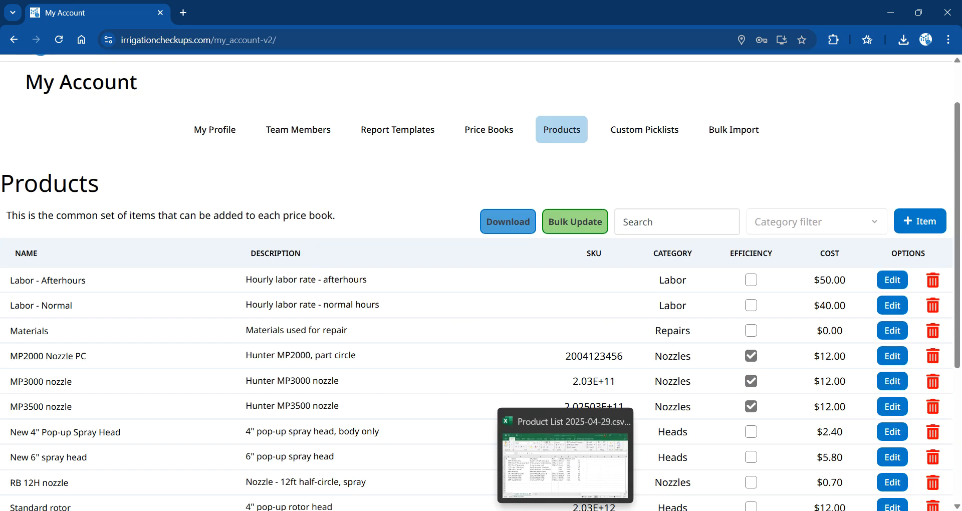
- Switch to Product List 2025-04-29.csv in Excel, arrange its window over the browser and zoom the sheet to 120%
click(565, 508)
drag(538, 108, 529, 63)
drag(812, 428, 862, 458)
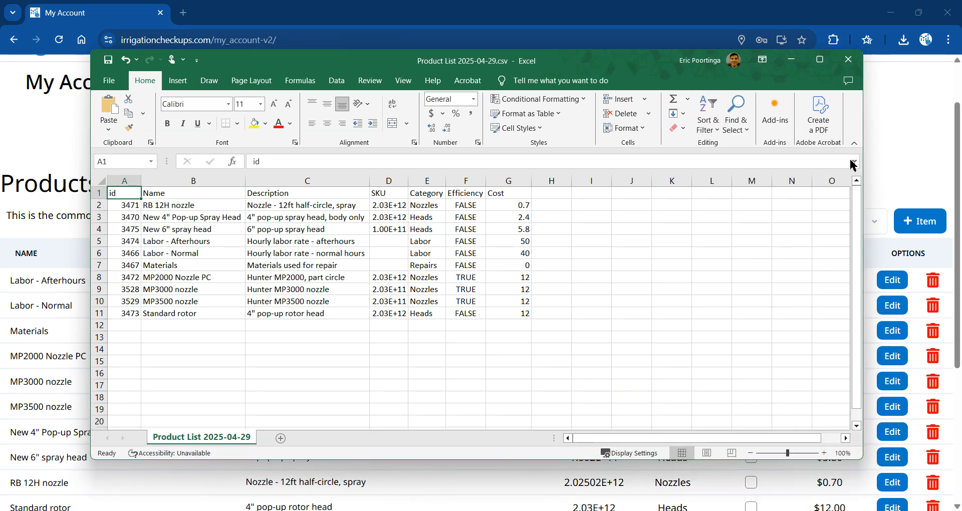
click(824, 452)
click(824, 452)
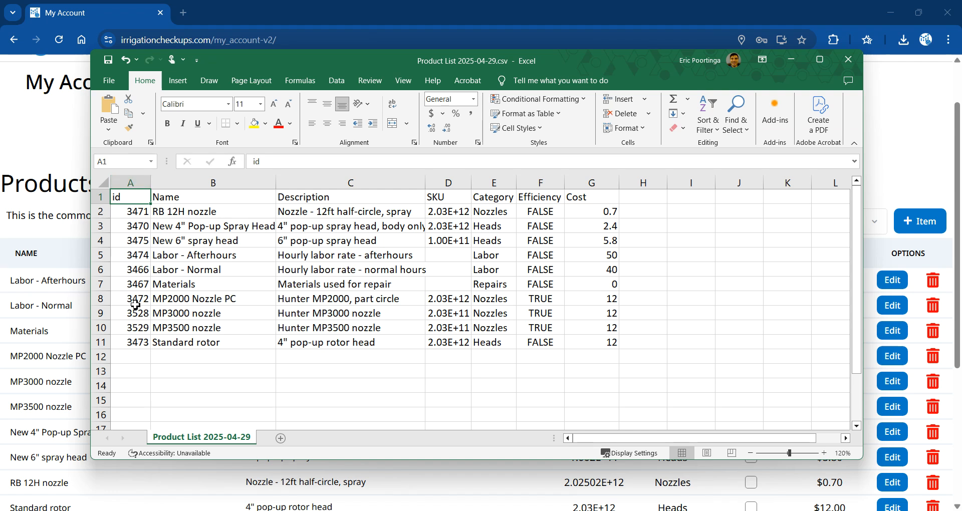
- Look over the id, Name and Description columns, and widen the Name and SKU columns
click(140, 214)
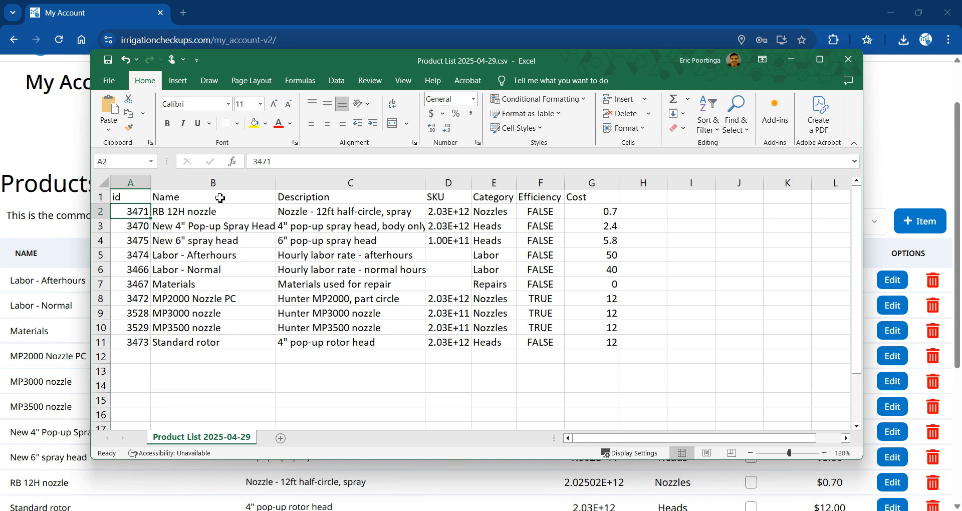
click(215, 213)
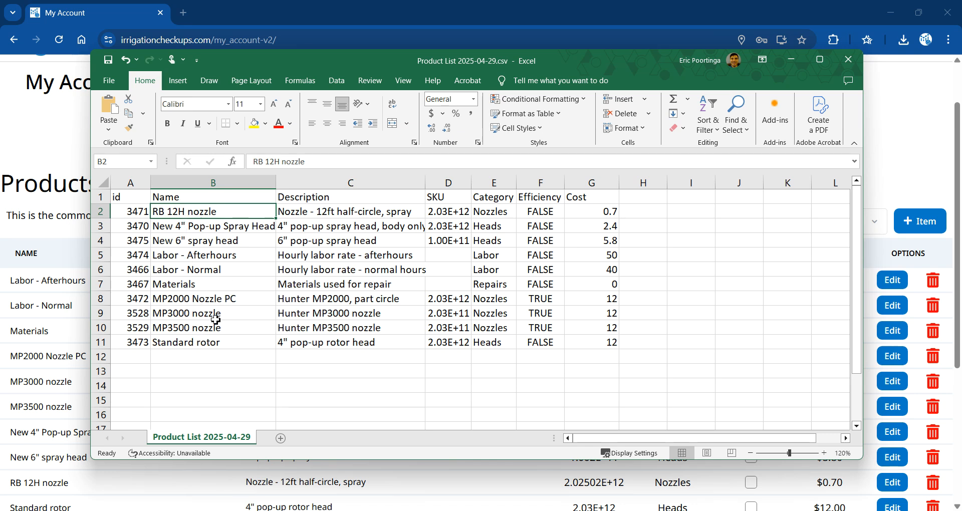
drag(276, 182, 285, 182)
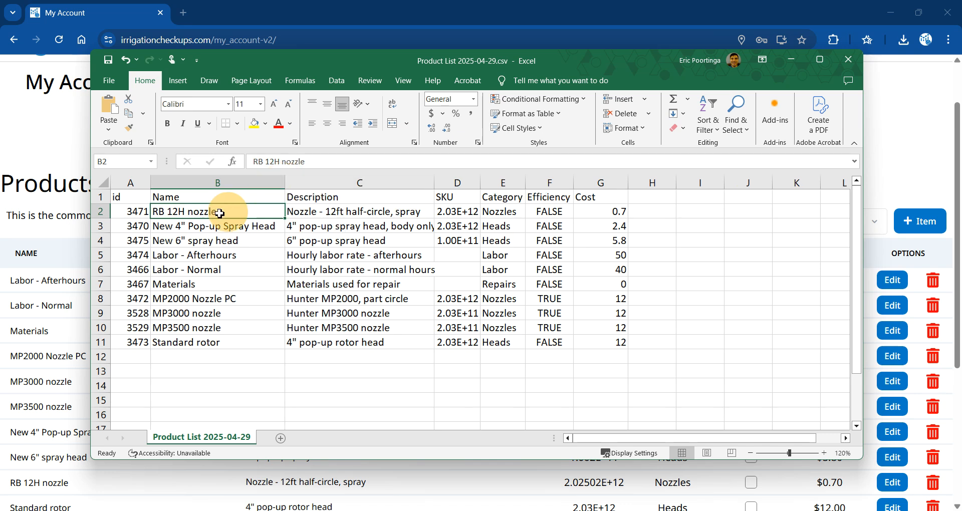
click(328, 197)
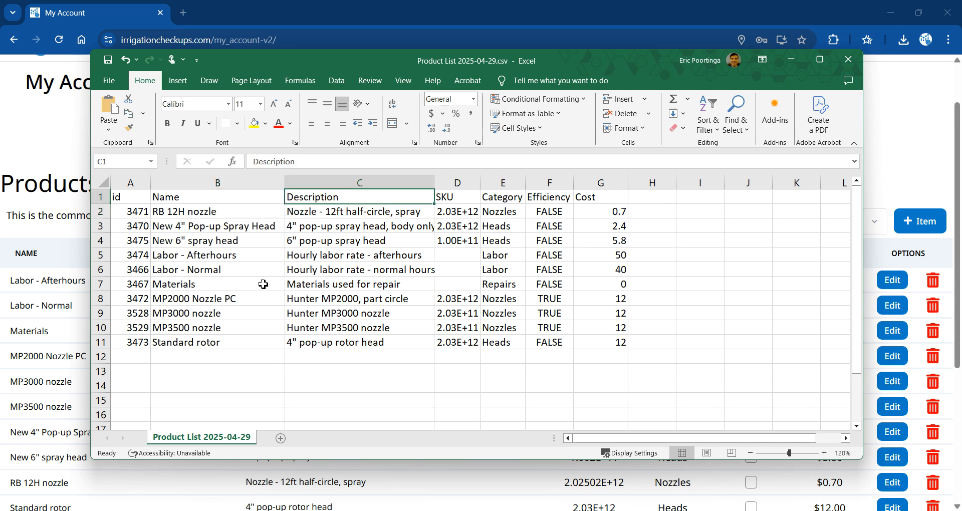
drag(489, 181, 500, 182)
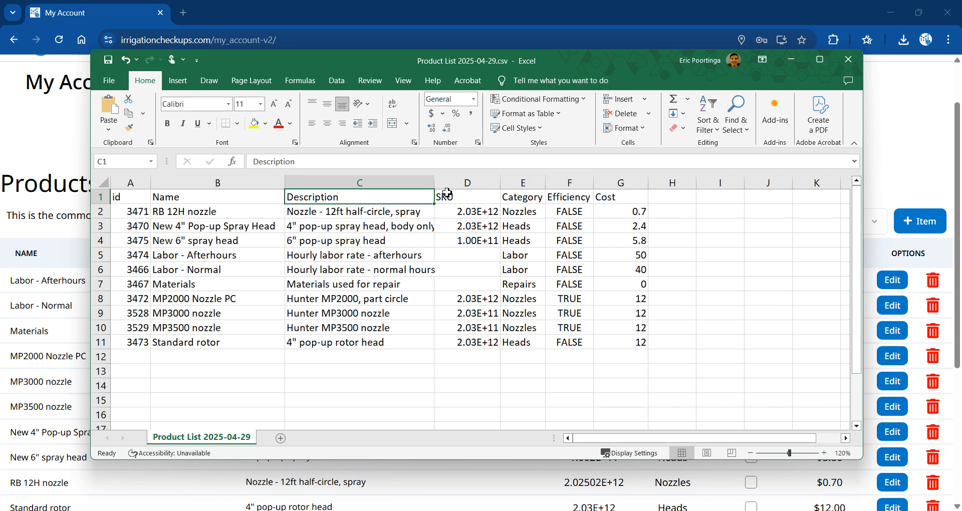
- Examine the full stored SKU numbers for RB 12H nozzle, New 6" spray head and MP2000 Nozzle PC
click(455, 181)
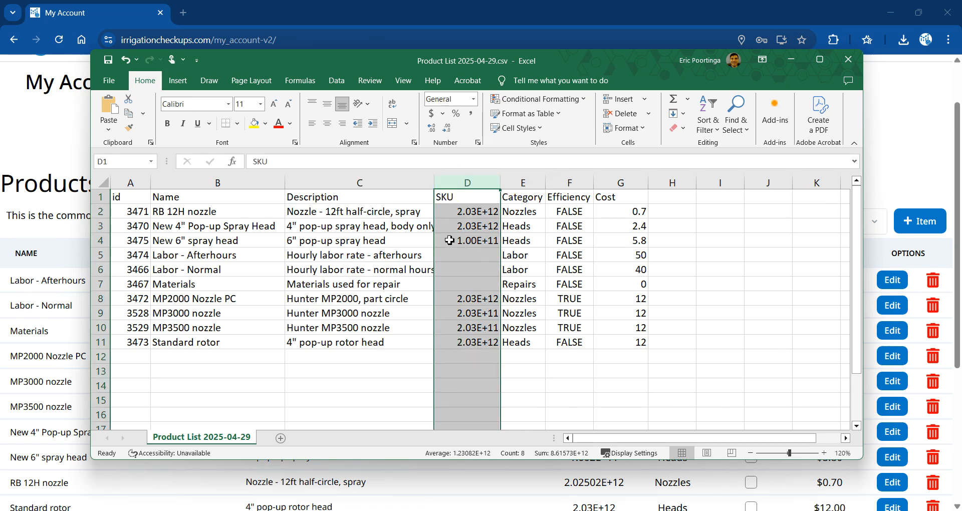
click(464, 211)
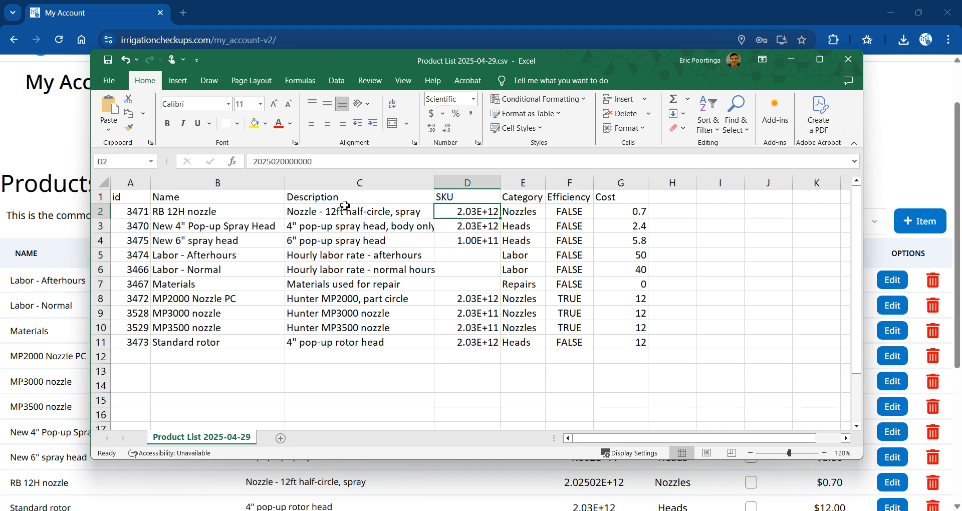
click(477, 242)
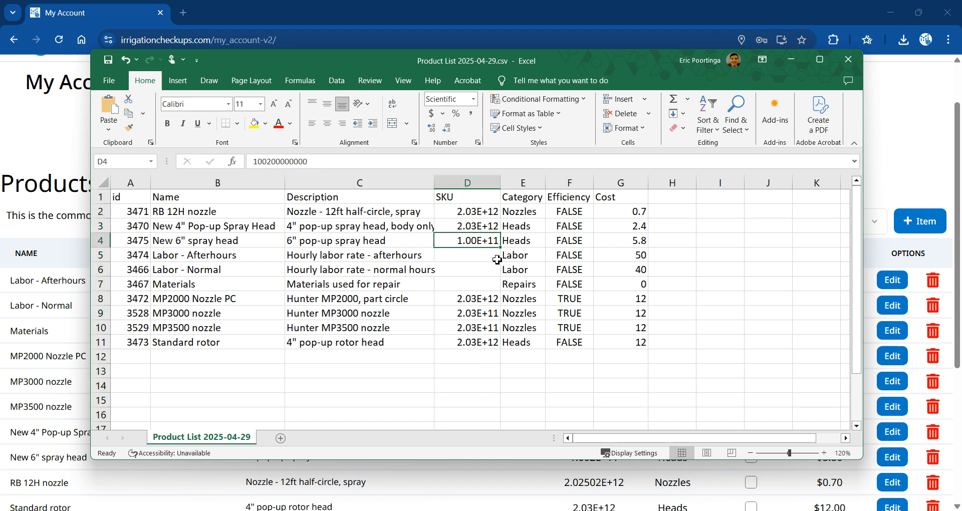
click(483, 299)
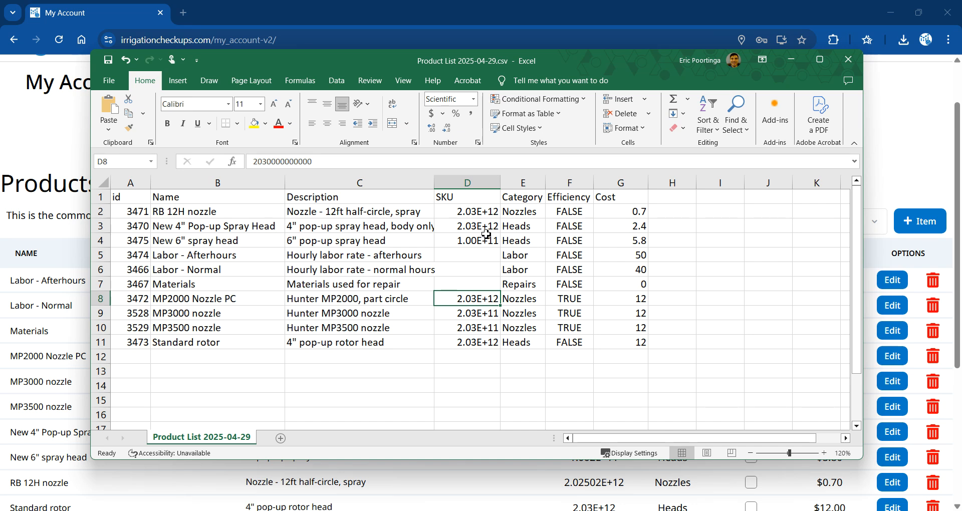
- Format the entire SKU column as Text
click(473, 184)
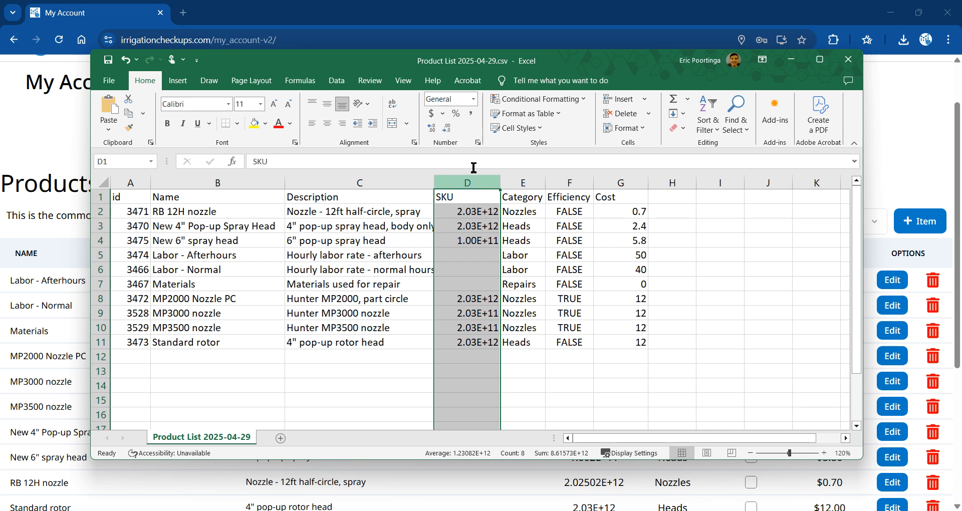
click(474, 99)
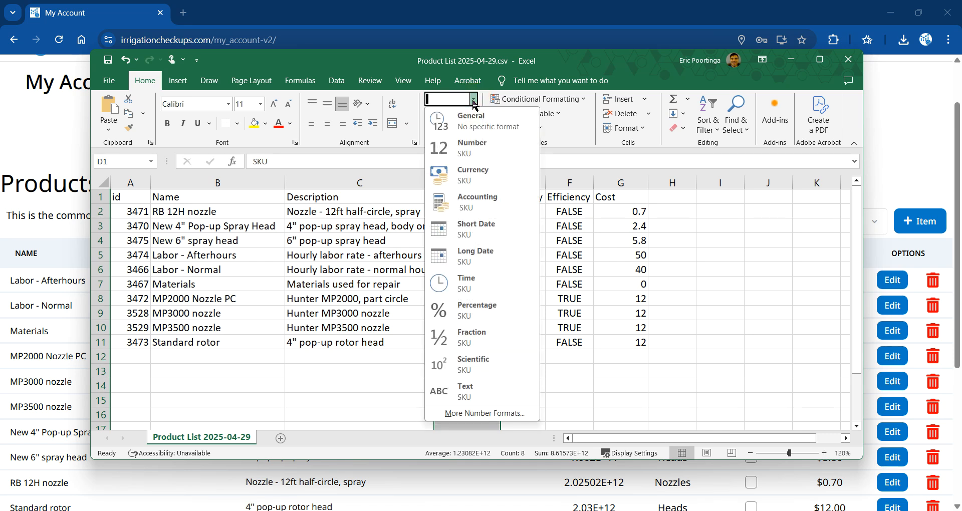
click(497, 388)
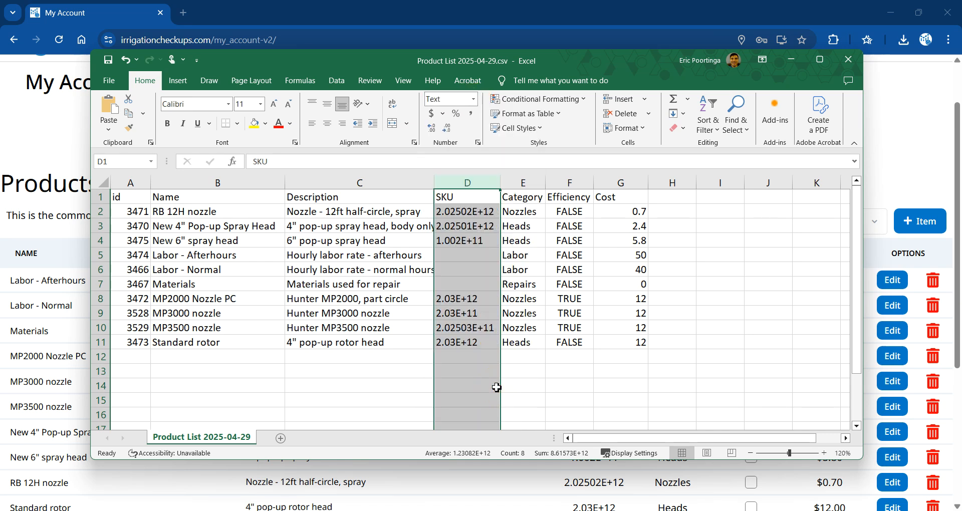
- Re-enter the existing SKU values in rows 2–4 and 8–11 as text, and widen the SKU column to fit the full numbers
click(475, 211)
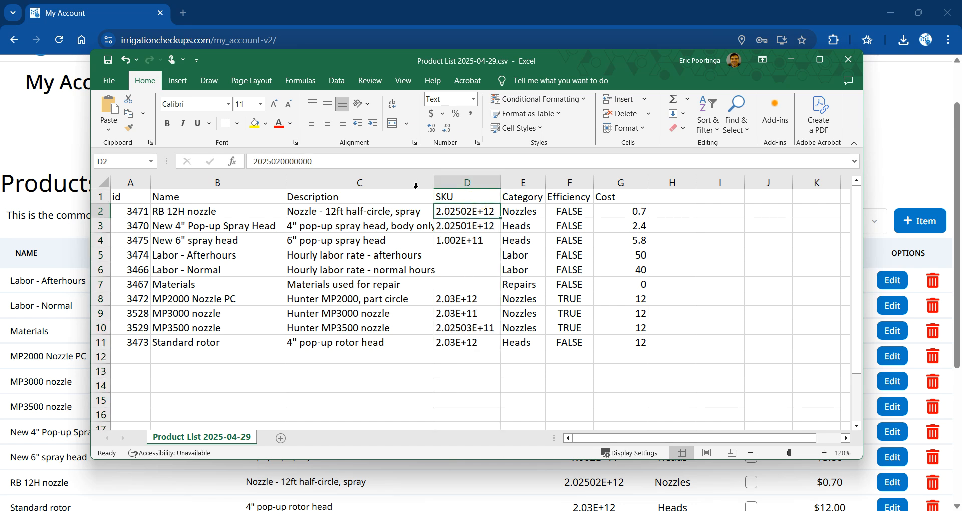
click(404, 163)
key(Return)
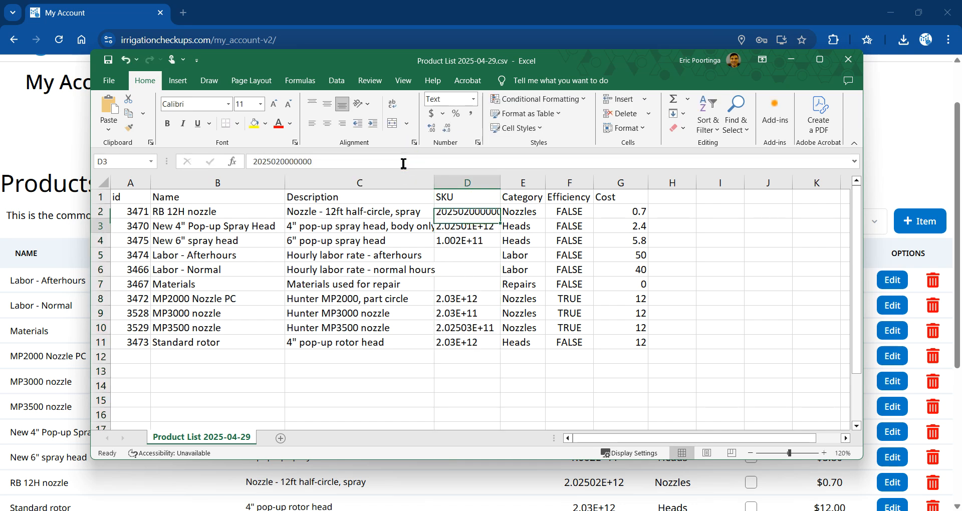
click(335, 163)
key(Return)
click(351, 162)
key(Return)
click(481, 303)
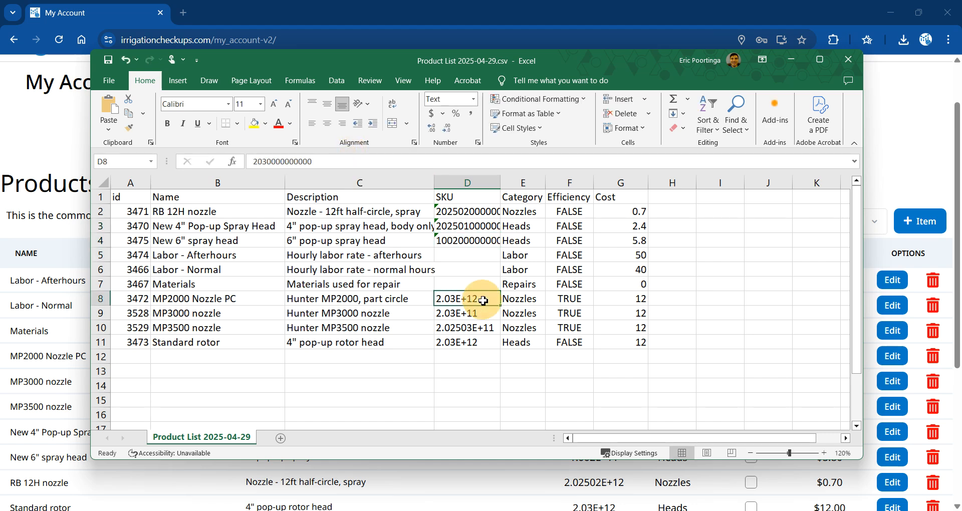
click(349, 166)
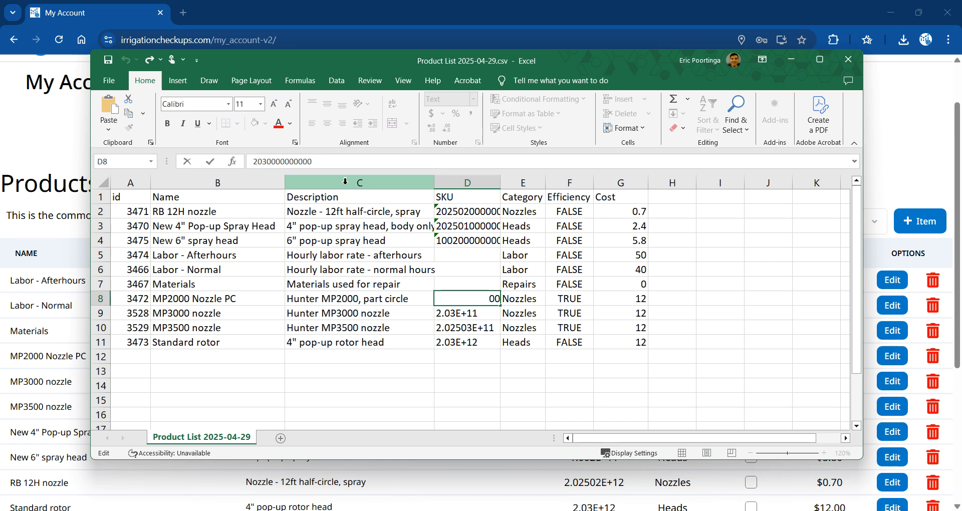
key(Return)
click(339, 163)
key(Return)
click(333, 162)
key(Return)
click(317, 161)
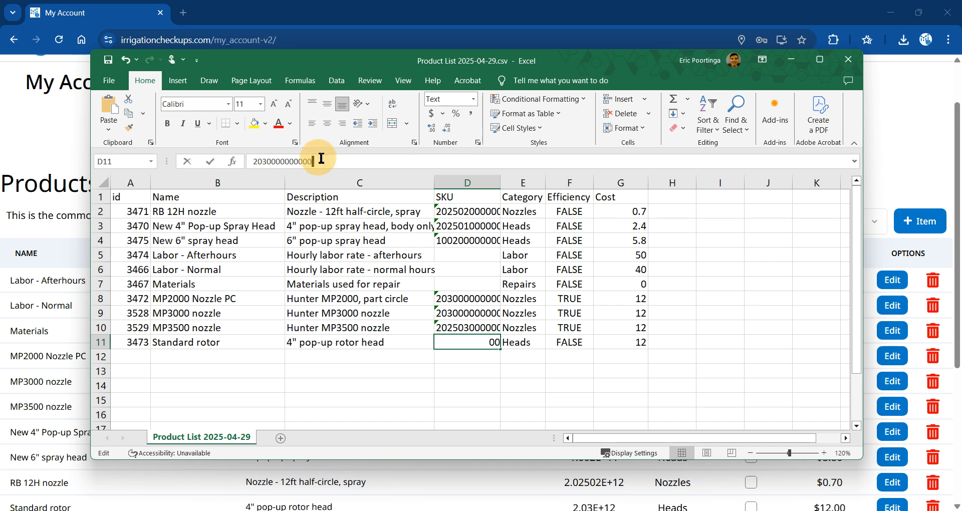
key(Return)
drag(500, 183, 518, 184)
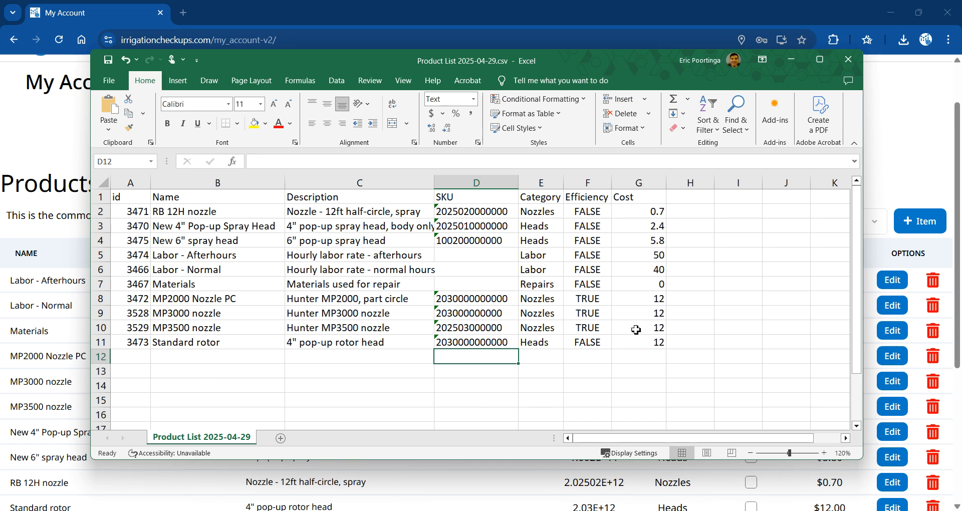
- Add a product in row 12 with an empty id, the name 1" Globe Valve slip x slip and the description Standard 1" globe valve
click(144, 360)
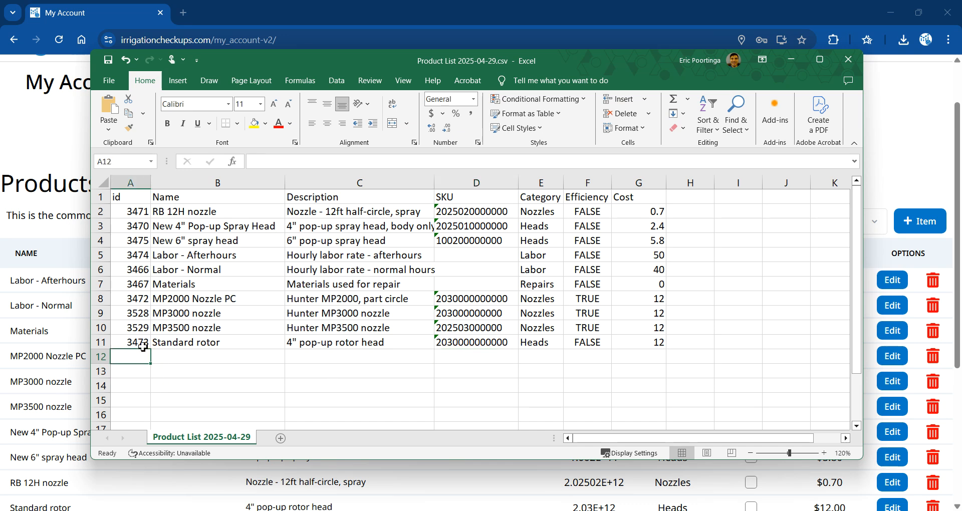
click(210, 356)
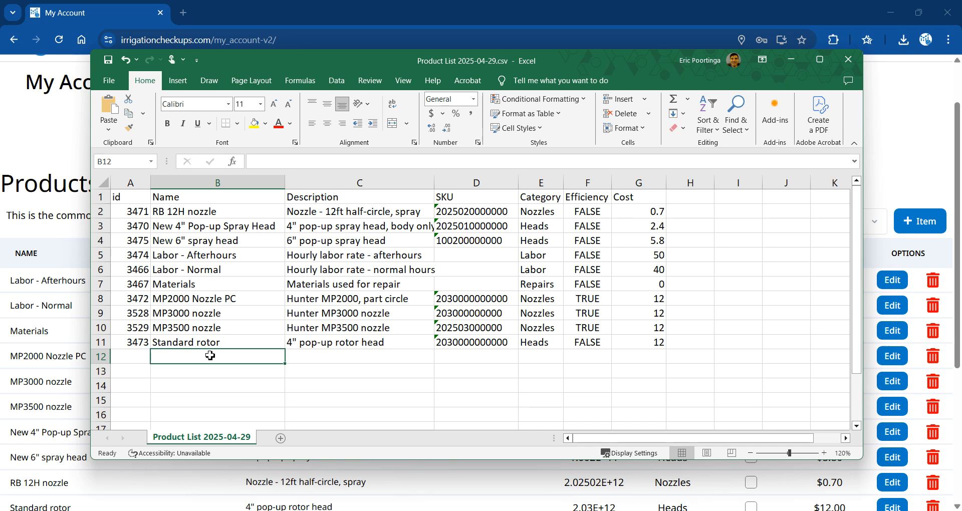
text(1)
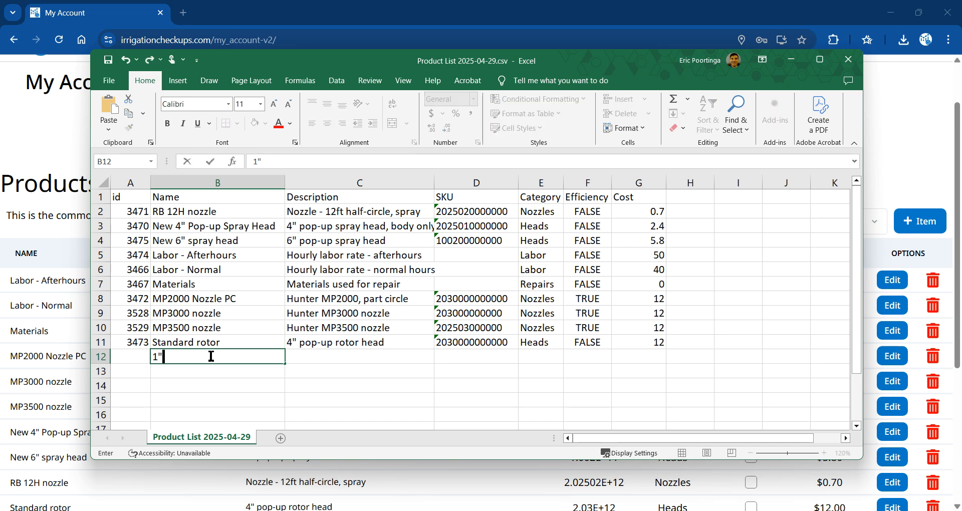
text(" Globe Valve spl)
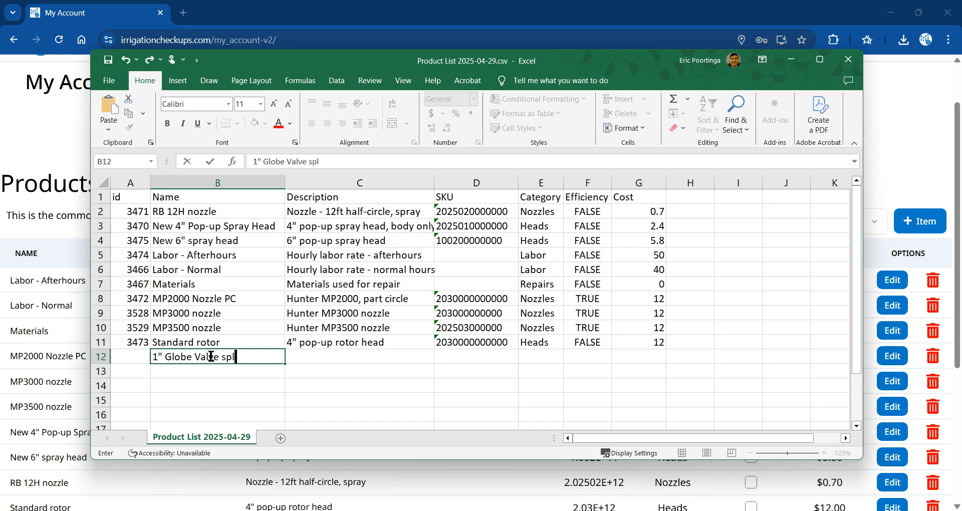
text(iplip x slip)
key(Tab)
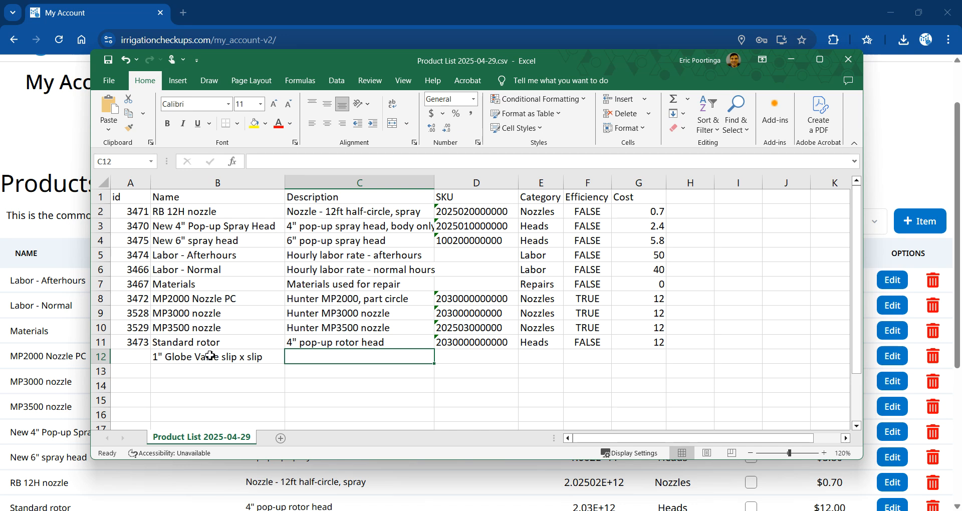
text(Stand)
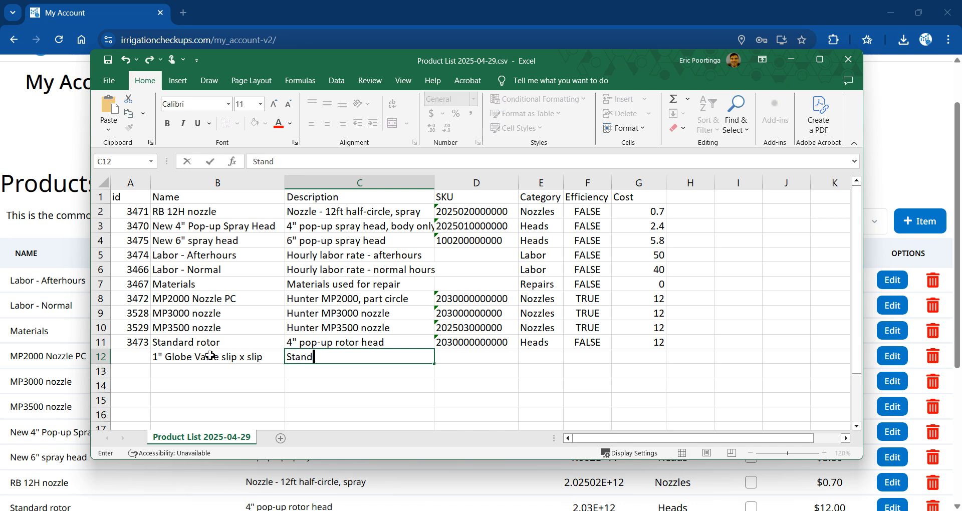
text(ard 1" globe valve)
key(Tab)
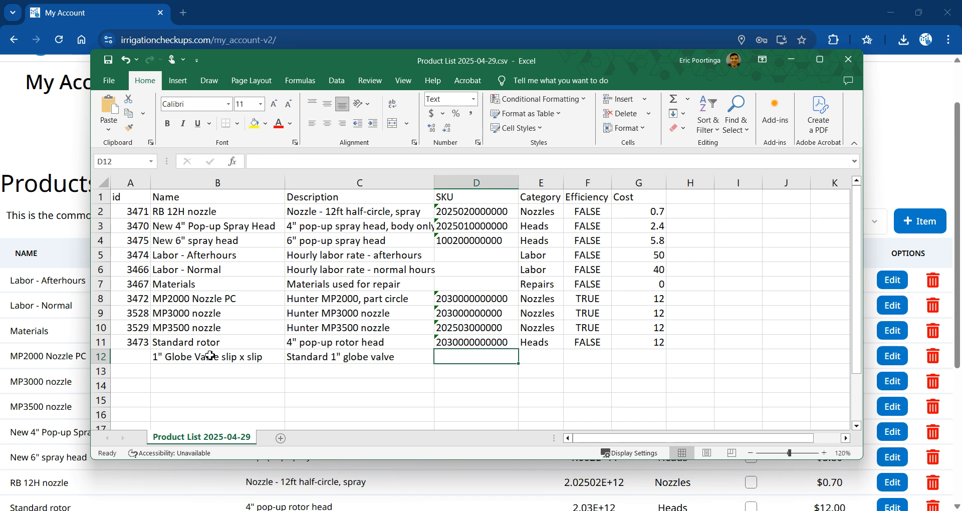
- Complete the globe valve row with SKU 202512345, category Valve, efficiency FALSE and cost 35
text(202512345)
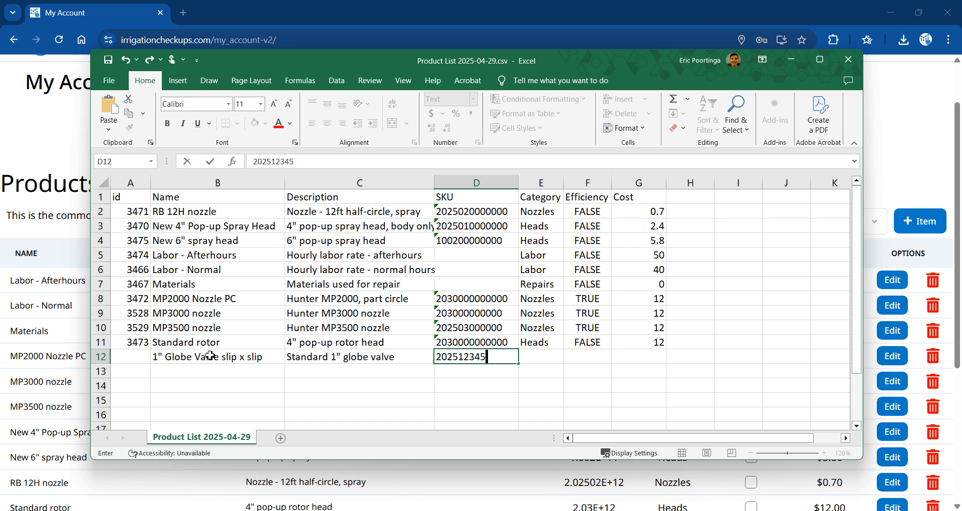
key(Tab)
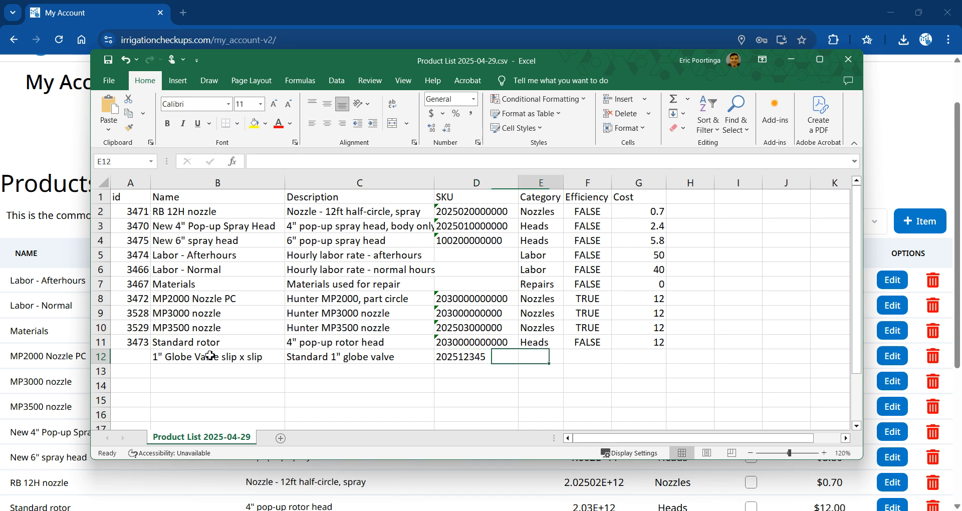
text(Valve)
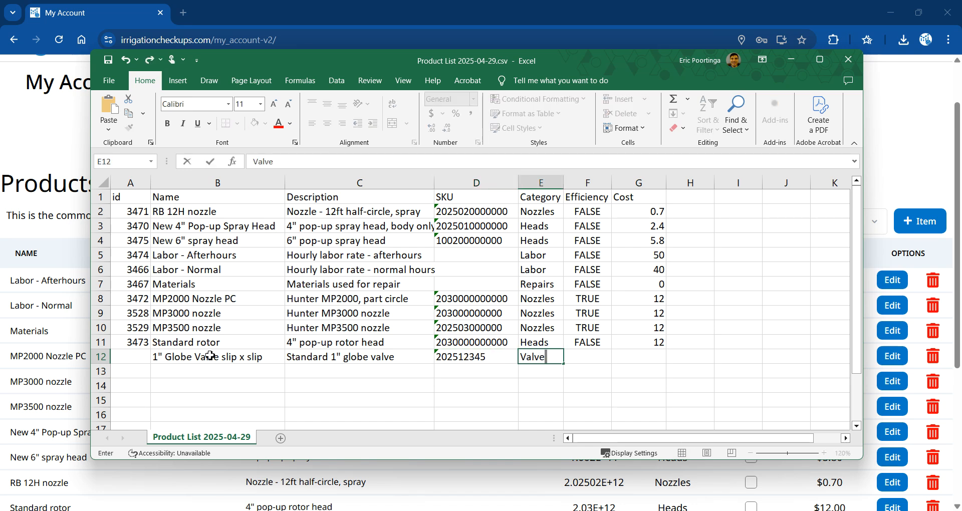
key(Tab)
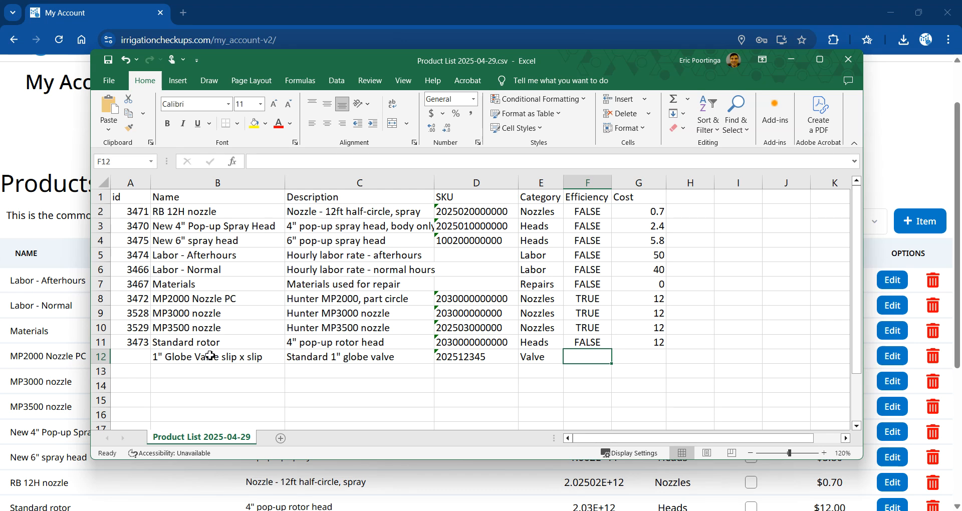
text(FALSE)
key(Tab)
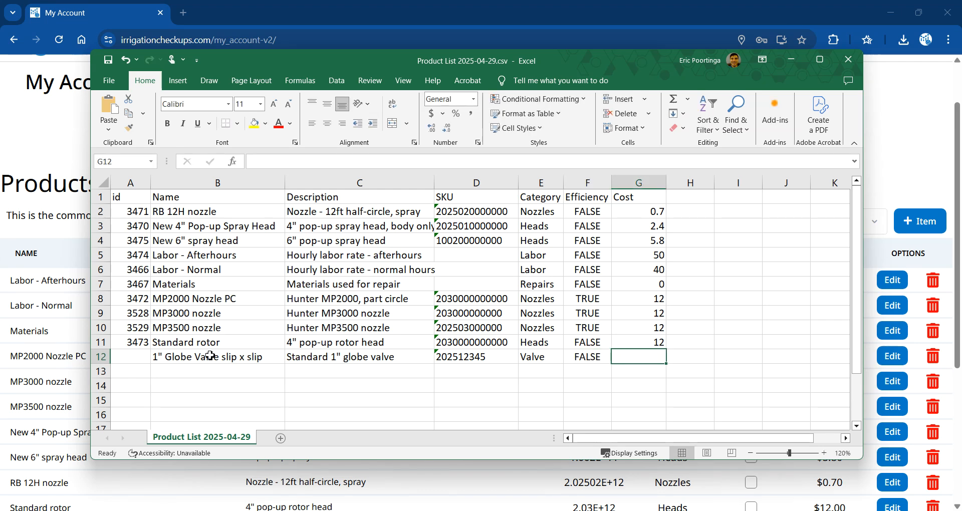
text(35)
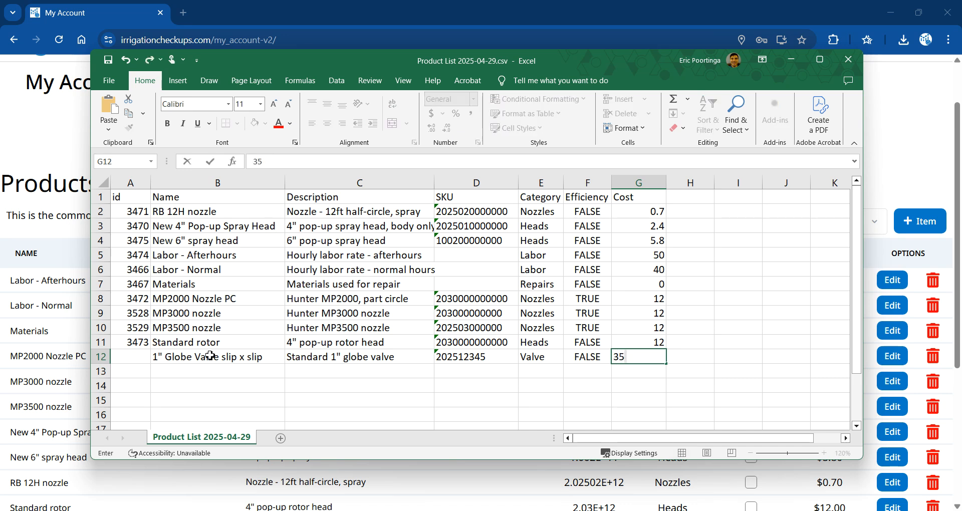
click(593, 386)
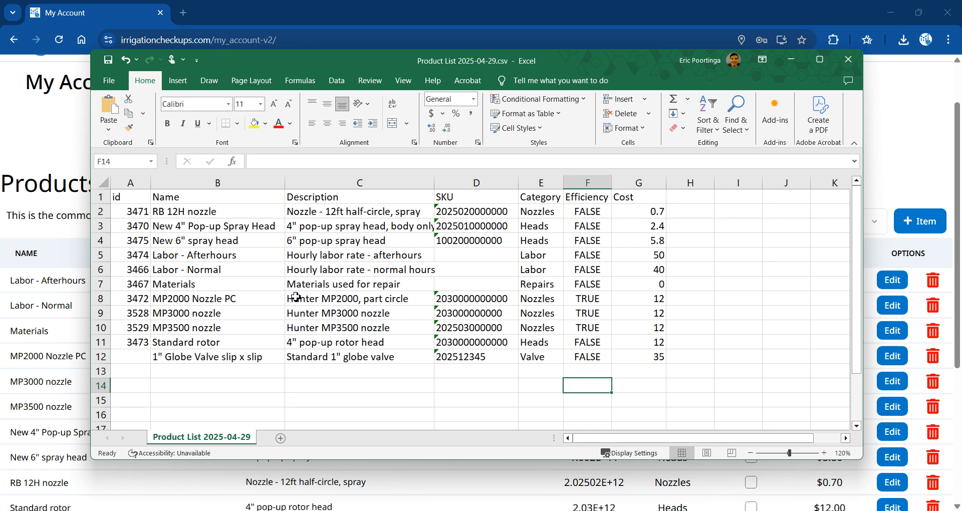
- Delete the existing product rows 2 to 11, keeping only the header and the new globe valve row
drag(101, 212, 100, 339)
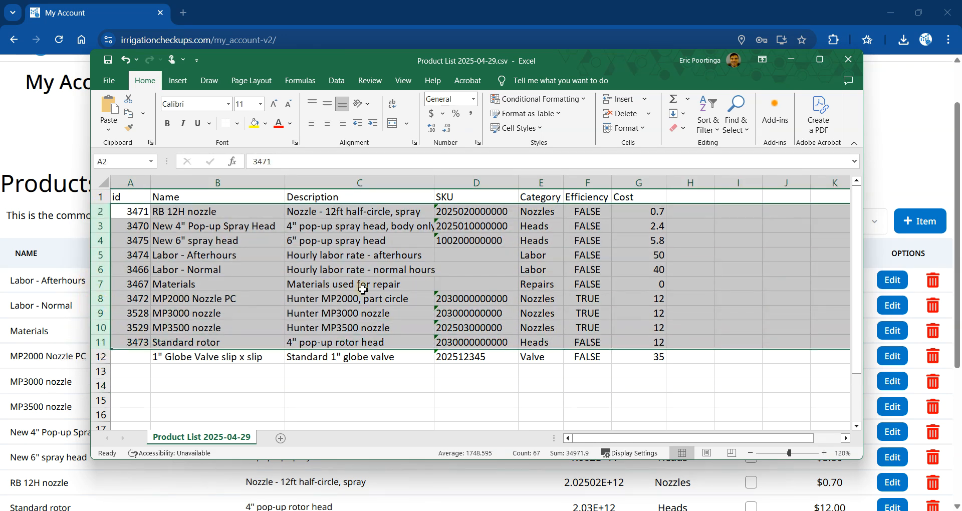
right_click(361, 284)
click(426, 420)
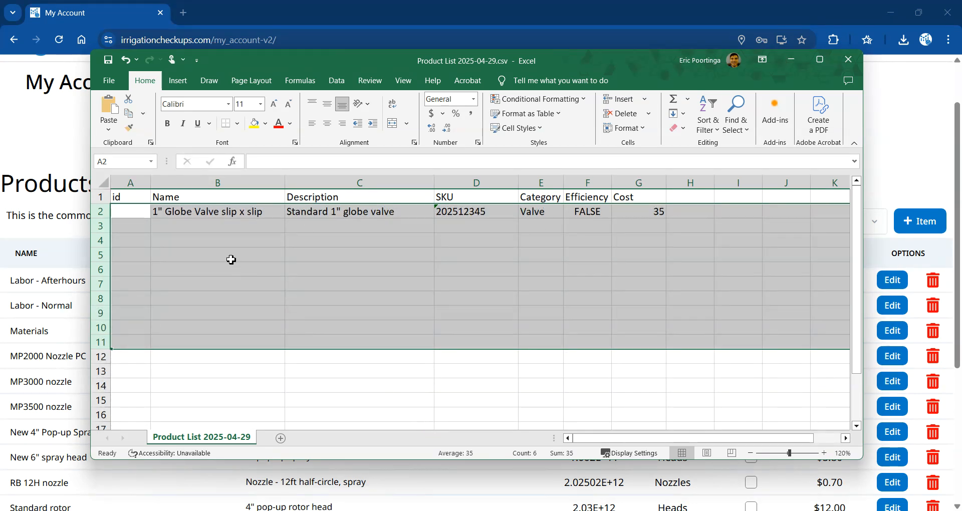
click(223, 256)
click(162, 225)
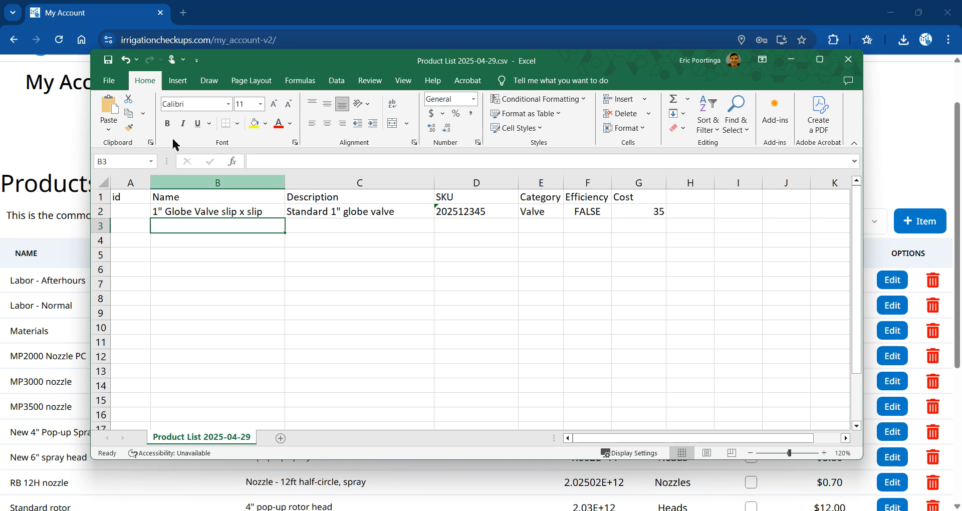
- Save the sheet in Downloads as Product List 2025-04-29_NEW.csv in CSV UTF-8 format, and close the workbook
click(115, 82)
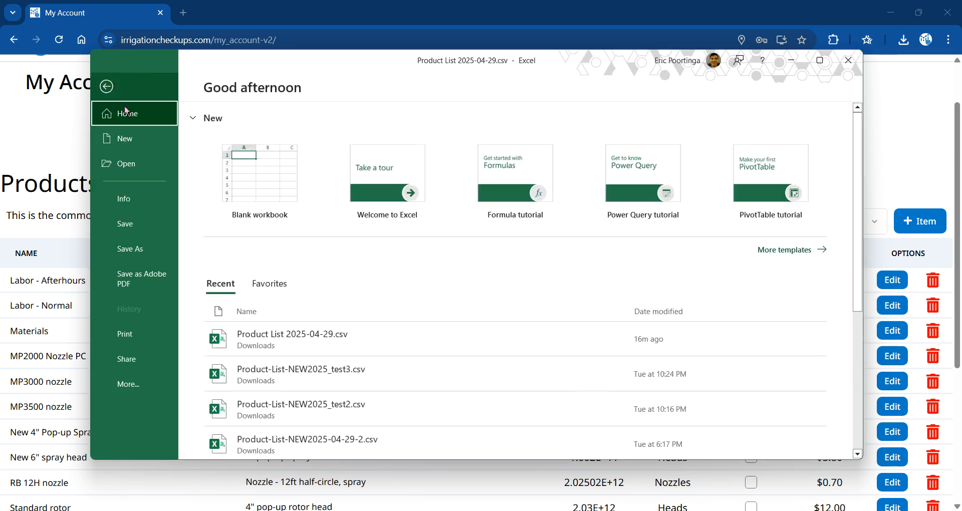
click(151, 250)
click(269, 370)
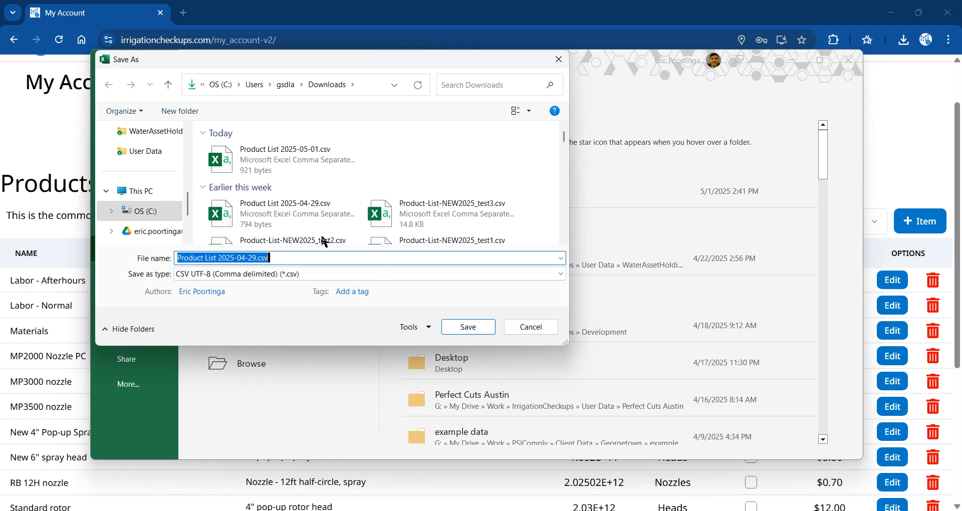
drag(307, 64, 450, 155)
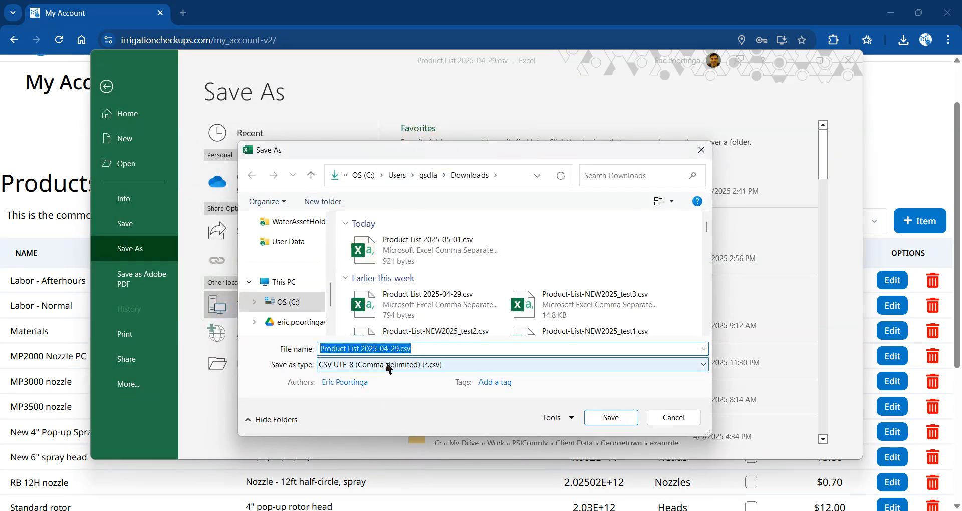
click(413, 350)
click(400, 348)
text(_NEW)
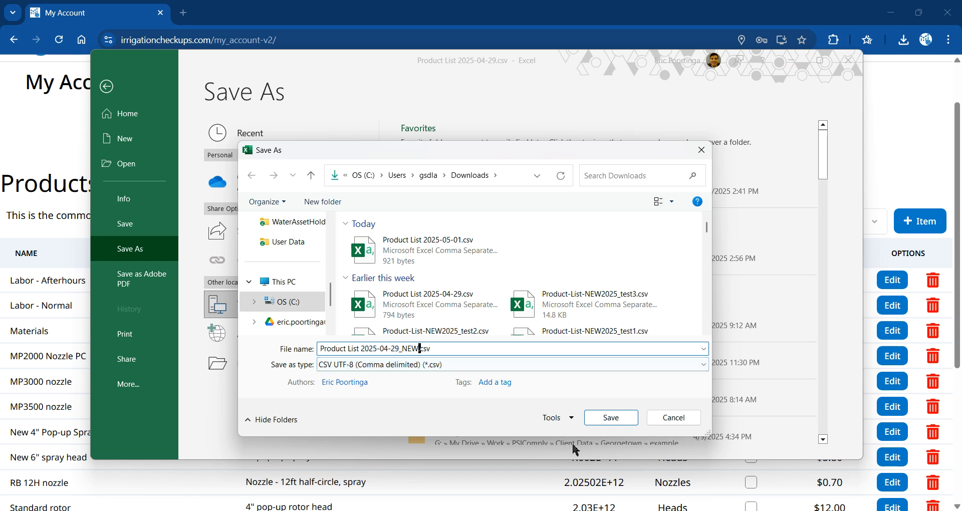
click(630, 420)
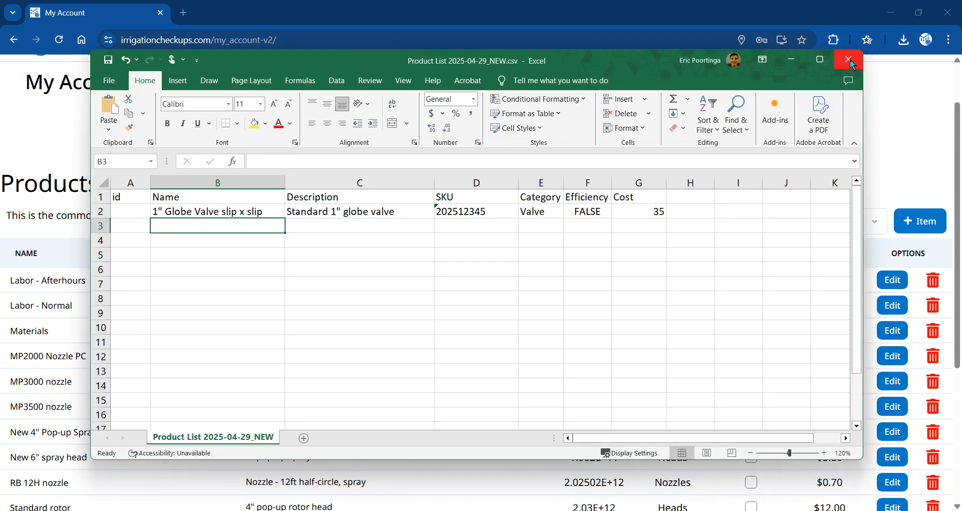
click(850, 59)
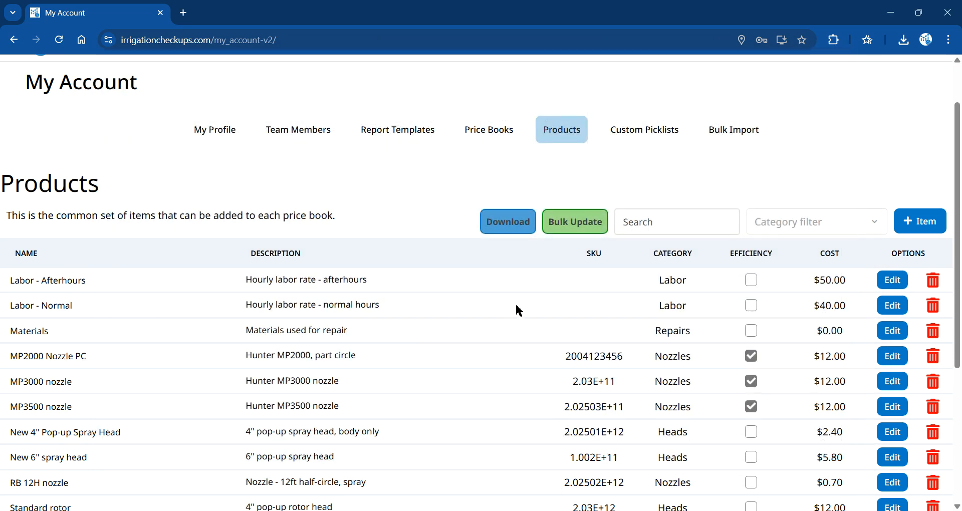
- Upload Product List 2025-04-29_NEW.csv to the product bulk update and run the import
click(574, 224)
click(387, 427)
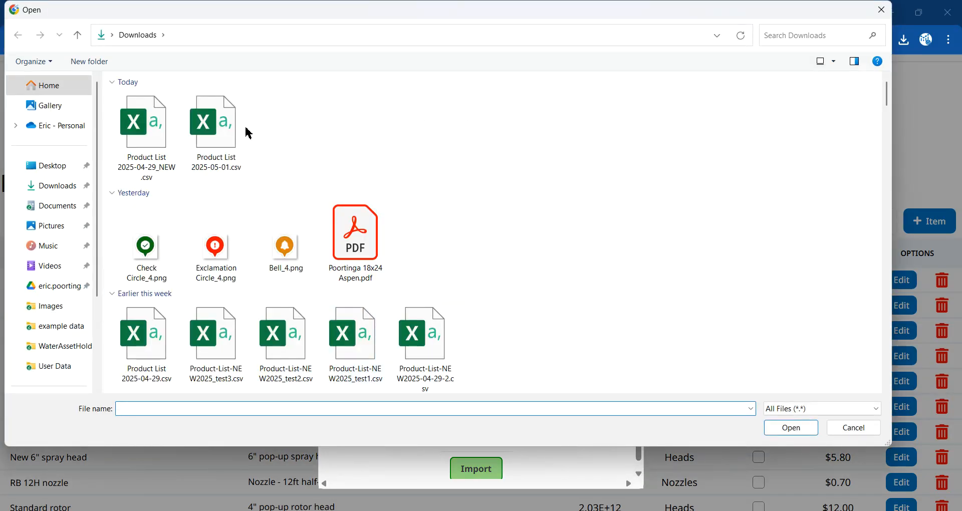
click(145, 131)
click(792, 428)
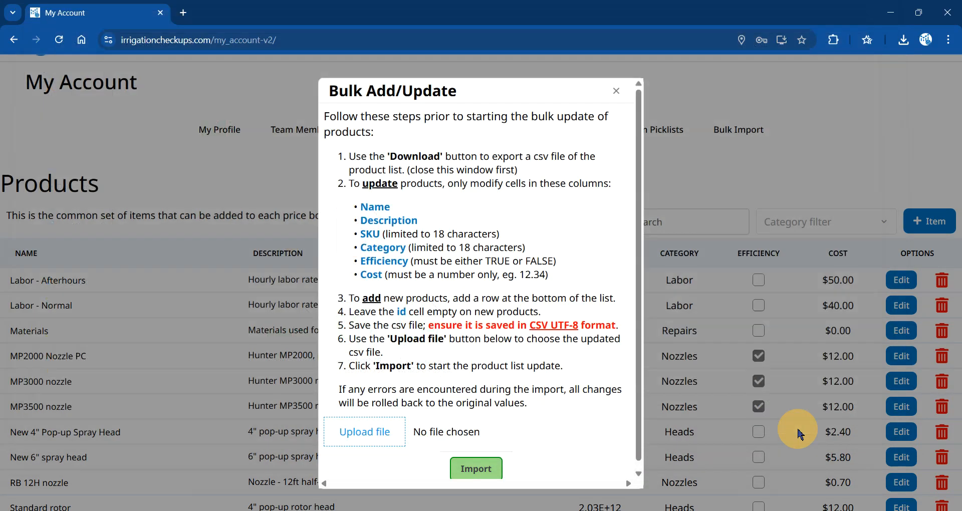
scroll(499, 387, down, 1)
click(474, 462)
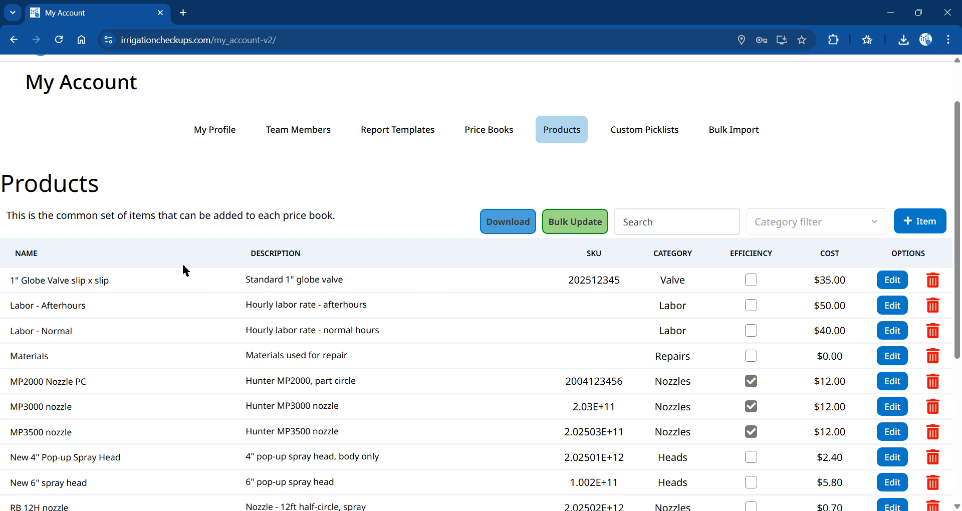
- Check the imported globe valve in the product list and open the account's price books
scroll(185, 270, down, 4)
scroll(185, 271, up, 3)
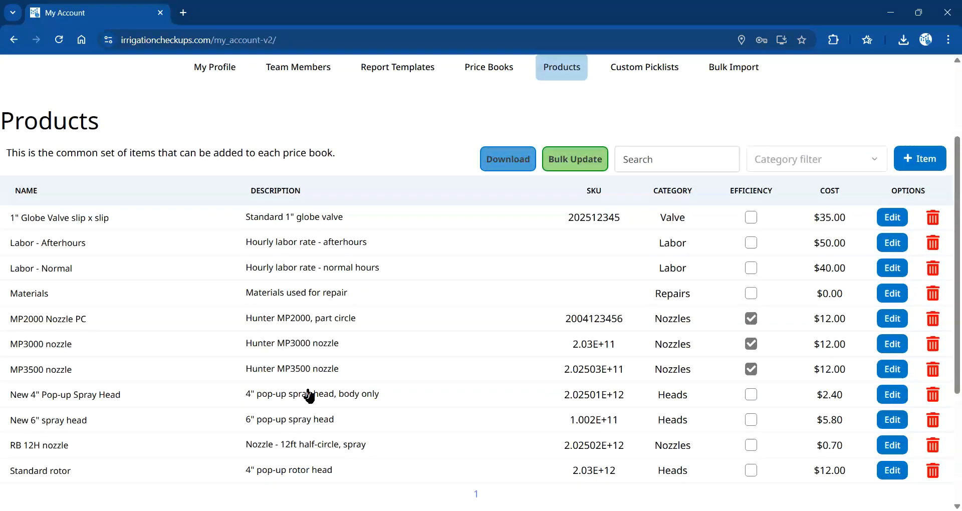
scroll(296, 229, up, 3)
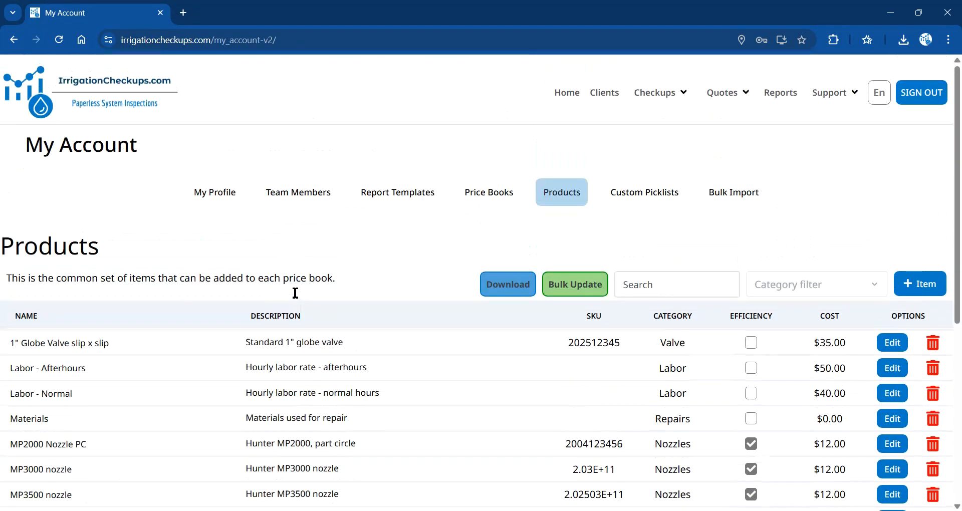
click(505, 200)
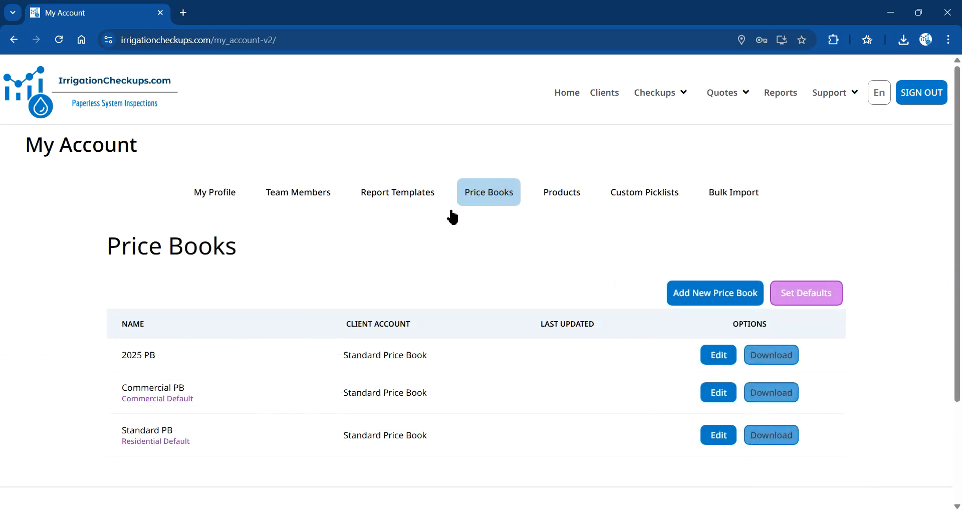
scroll(393, 221, down, 1)
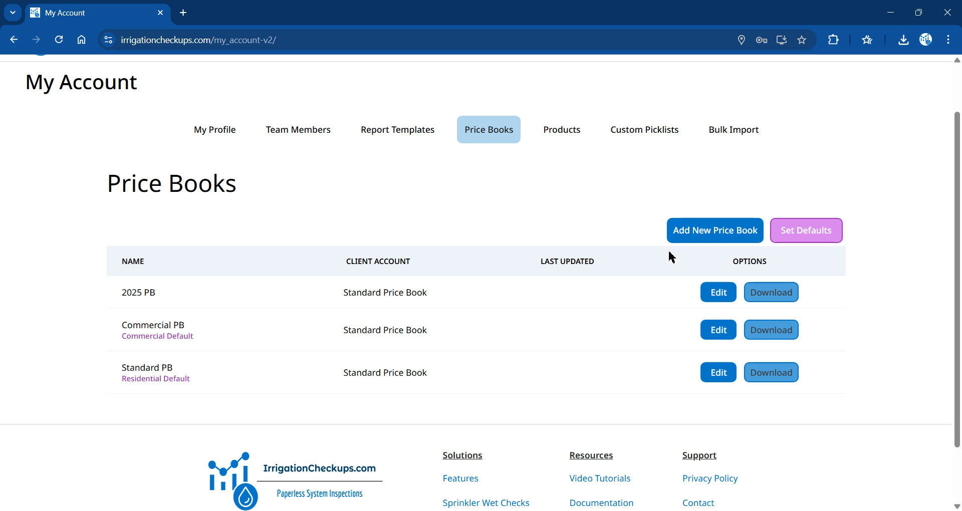
- Start a new price book named Walmart Special and view its client account choices, leaving the account blank
click(692, 240)
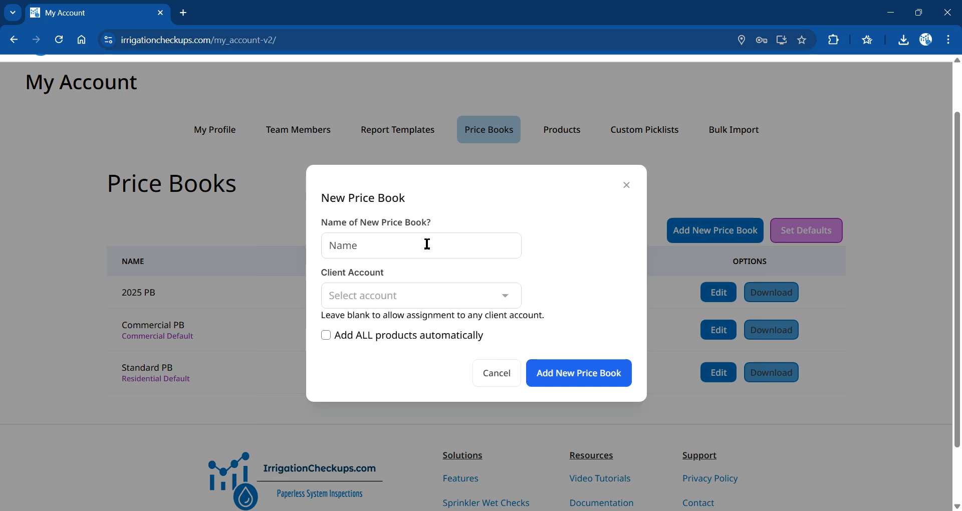
text(Walmart Special)
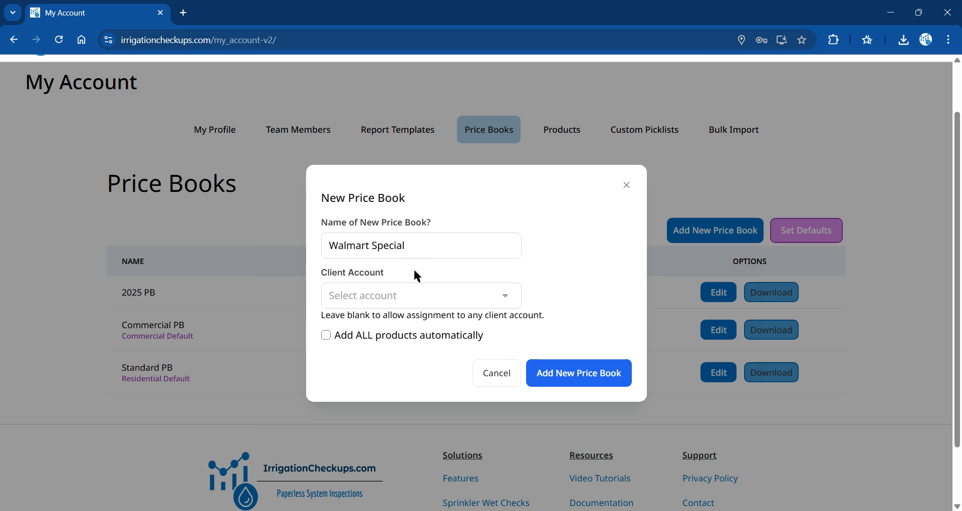
click(421, 298)
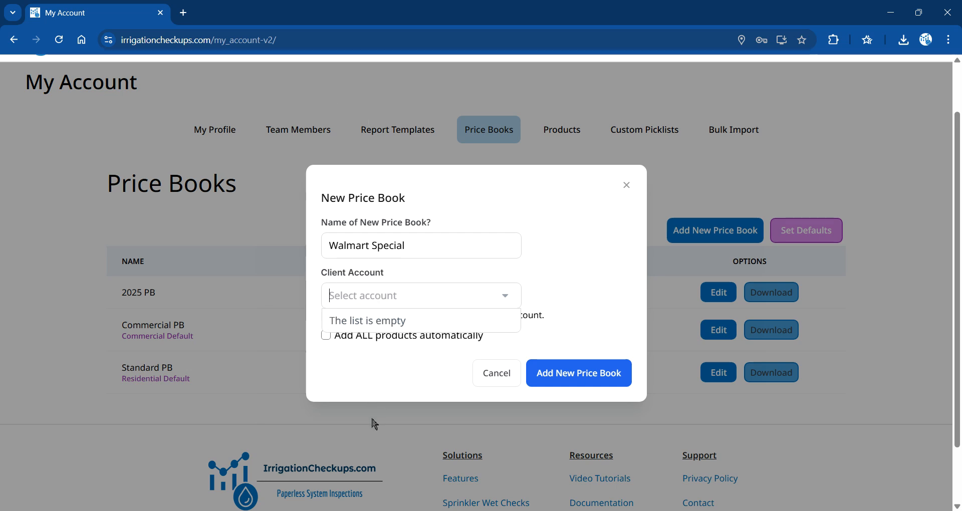
click(355, 300)
click(490, 283)
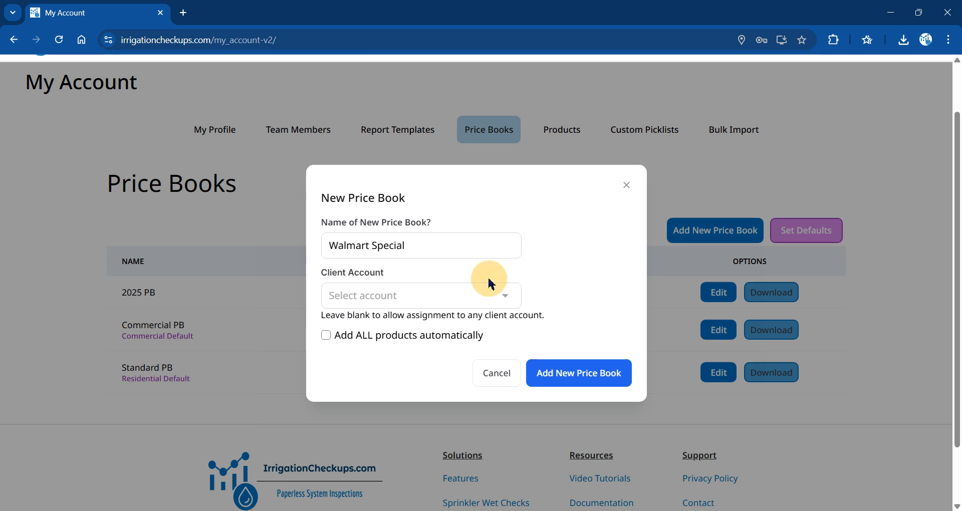
click(374, 301)
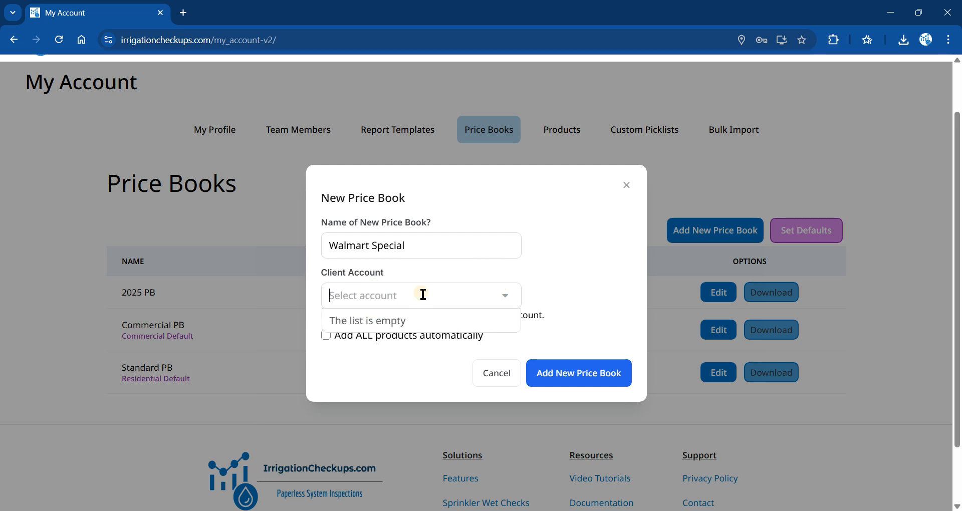
click(452, 277)
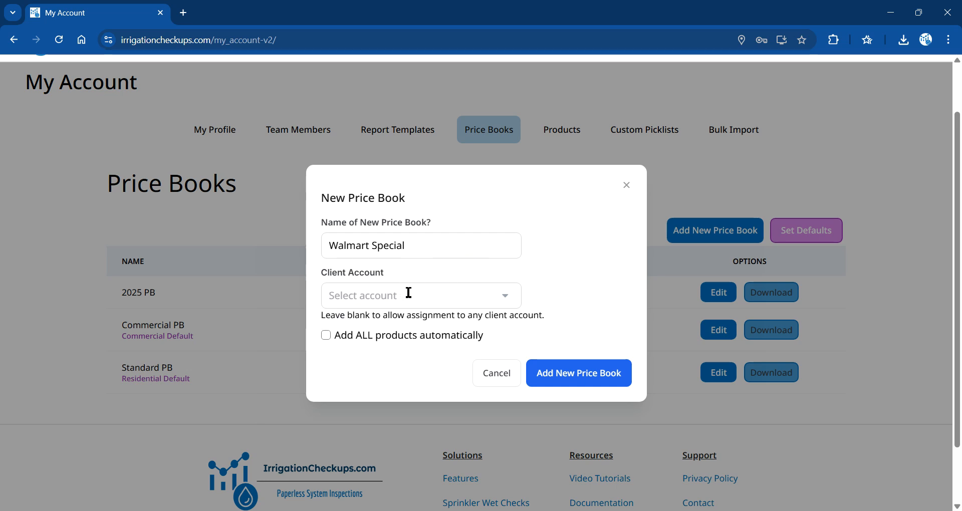
- Set the new price book to add all products automatically with a 40% cost markup, and discard it
click(327, 339)
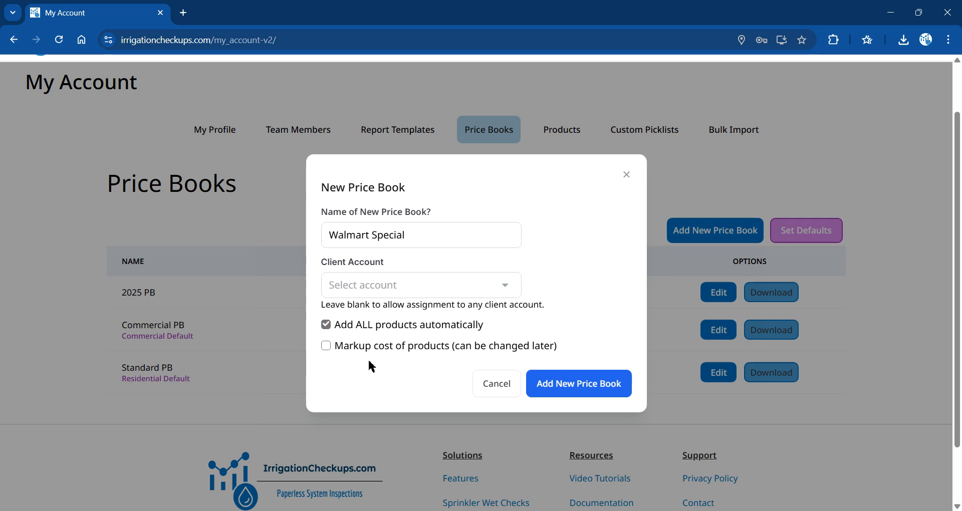
click(326, 345)
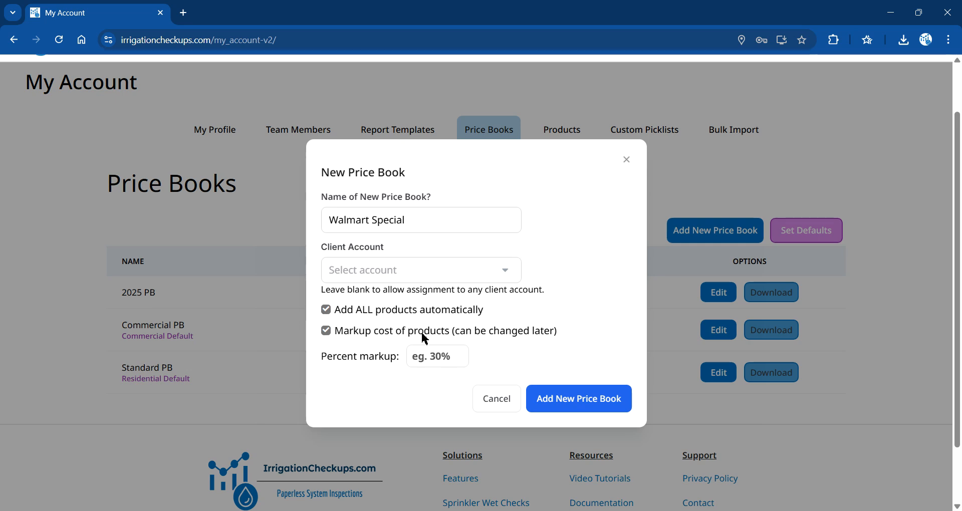
click(434, 359)
text(40)
click(489, 353)
click(499, 410)
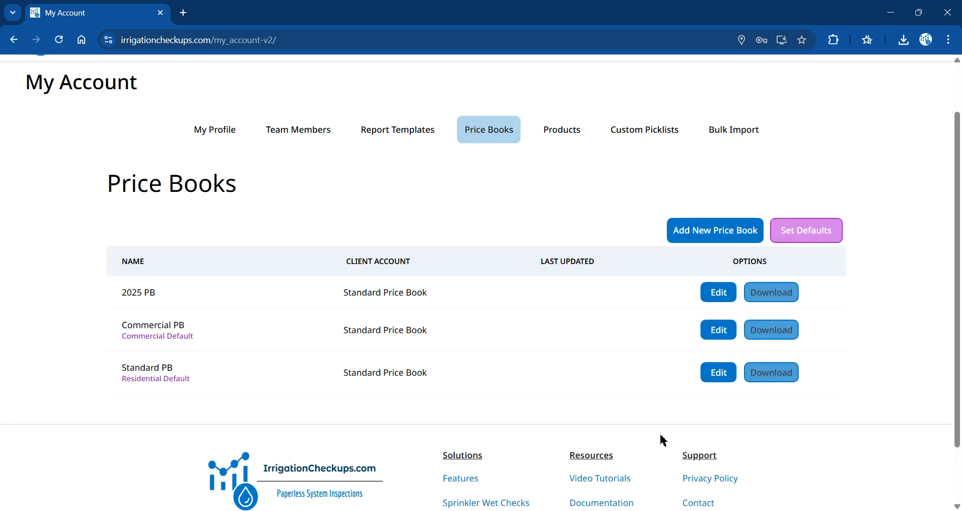
- Open the Standard PB price book and add the 1" Globe Valve slip x slip item to it
click(721, 381)
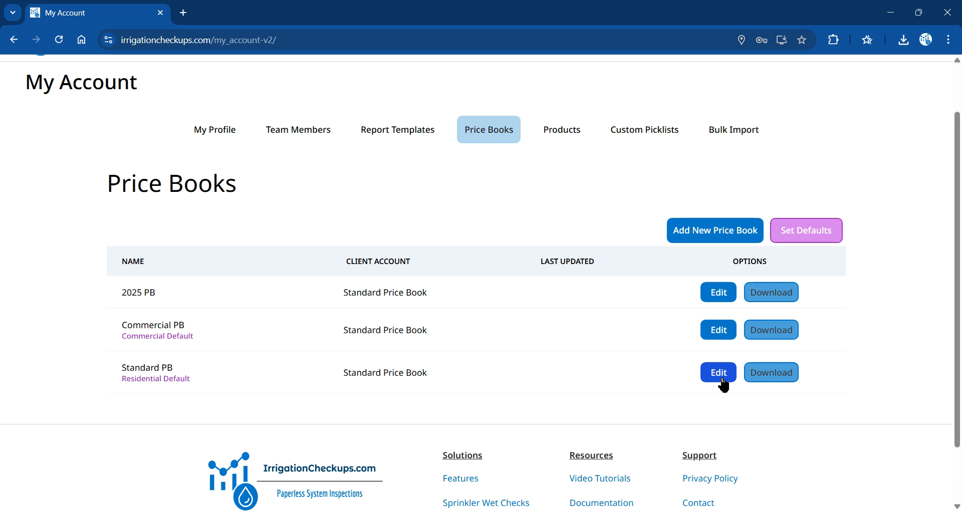
click(716, 373)
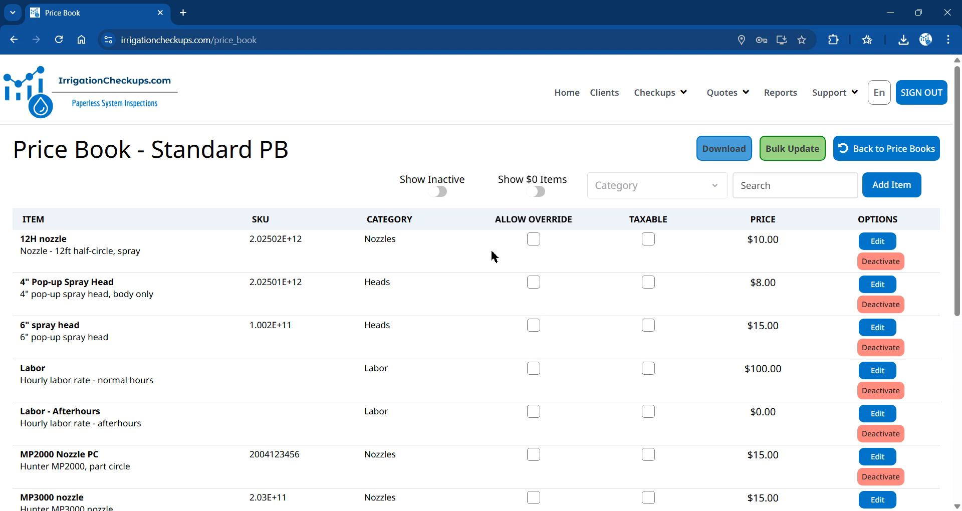
scroll(272, 267, down, 5)
scroll(272, 267, up, 5)
click(893, 190)
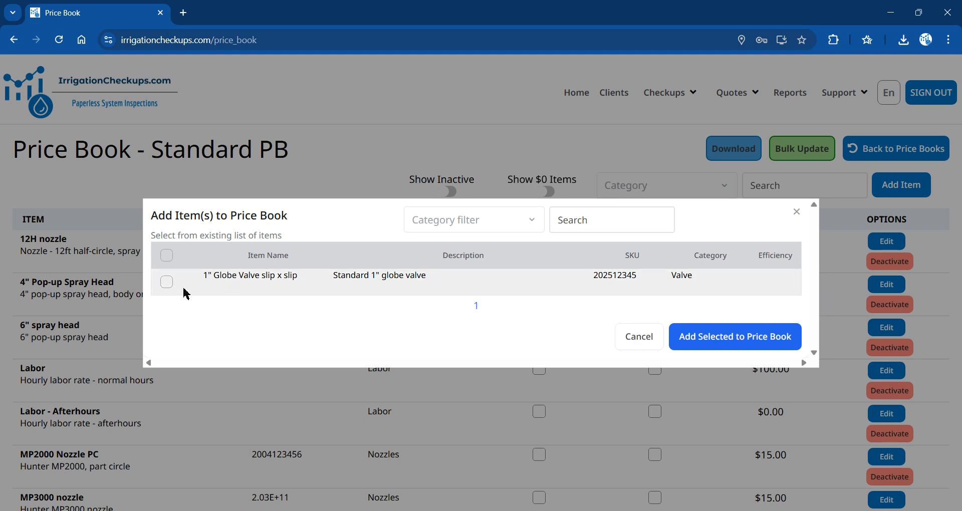
click(167, 283)
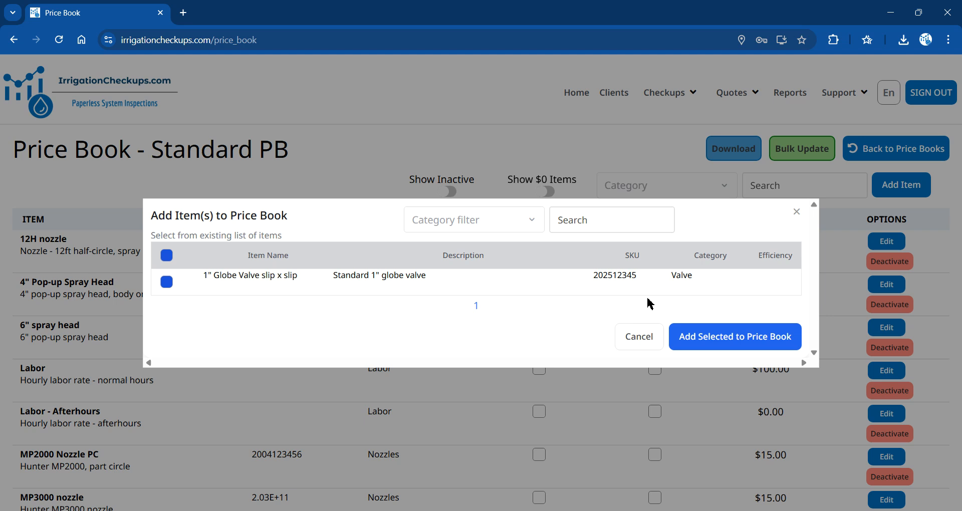
click(729, 345)
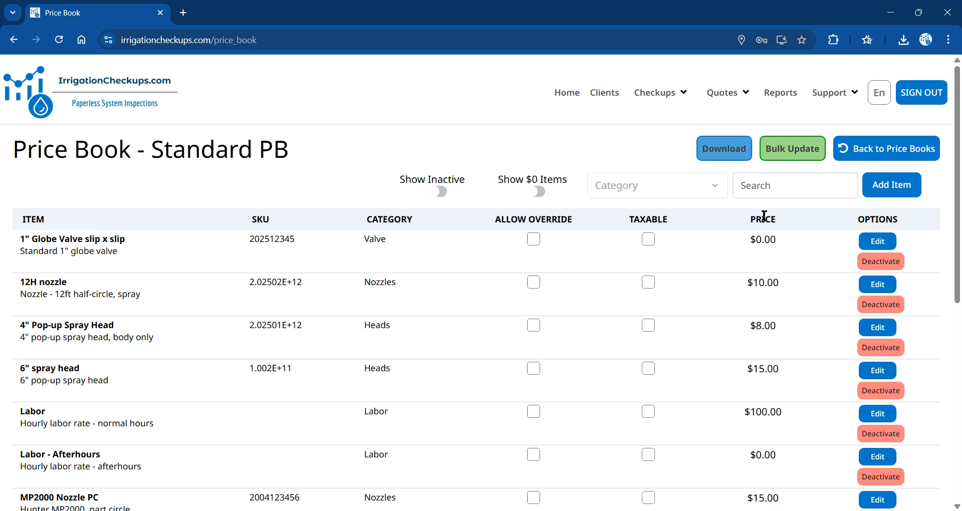
- Edit the 1" Globe Valve slip x slip price book item and set its price to $50.00
click(872, 244)
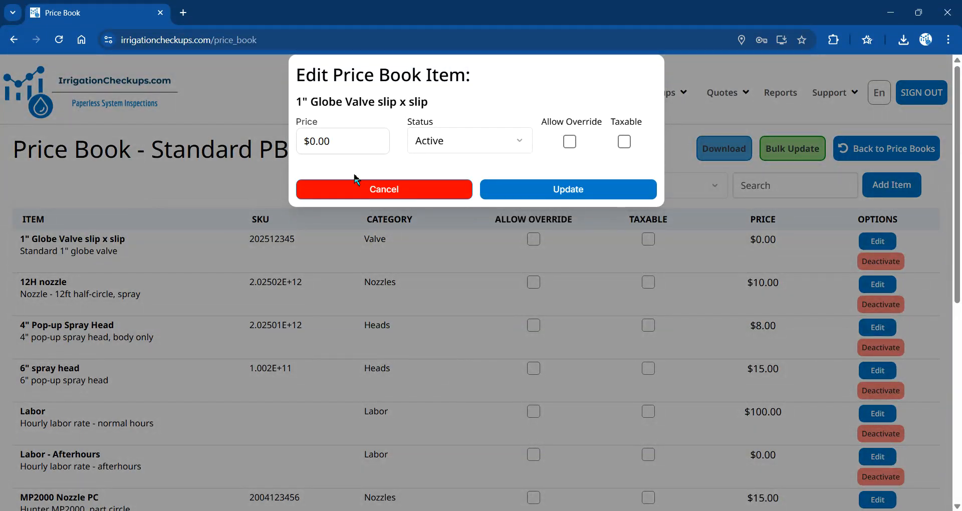
click(349, 144)
text(50)
click(381, 171)
- Try the Inactive status on the globe valve item and set it back to Active
click(479, 151)
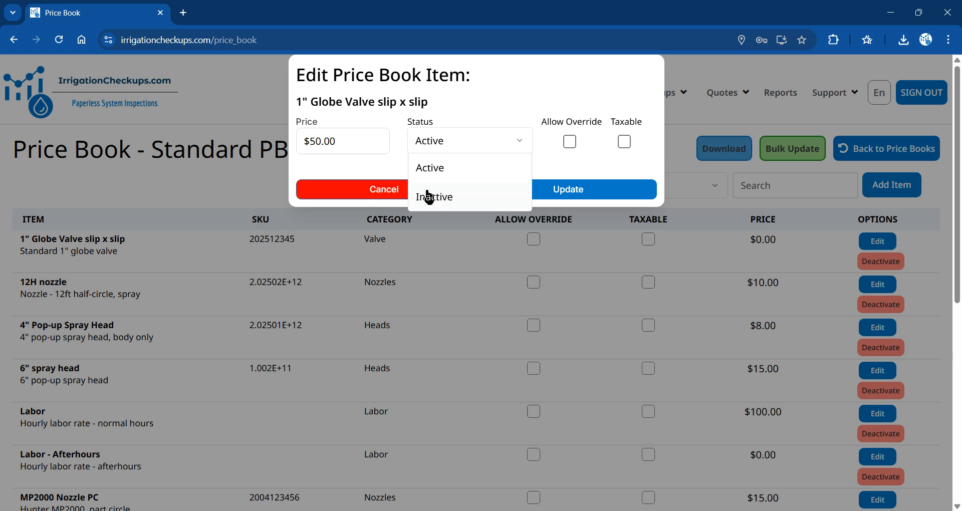
click(391, 143)
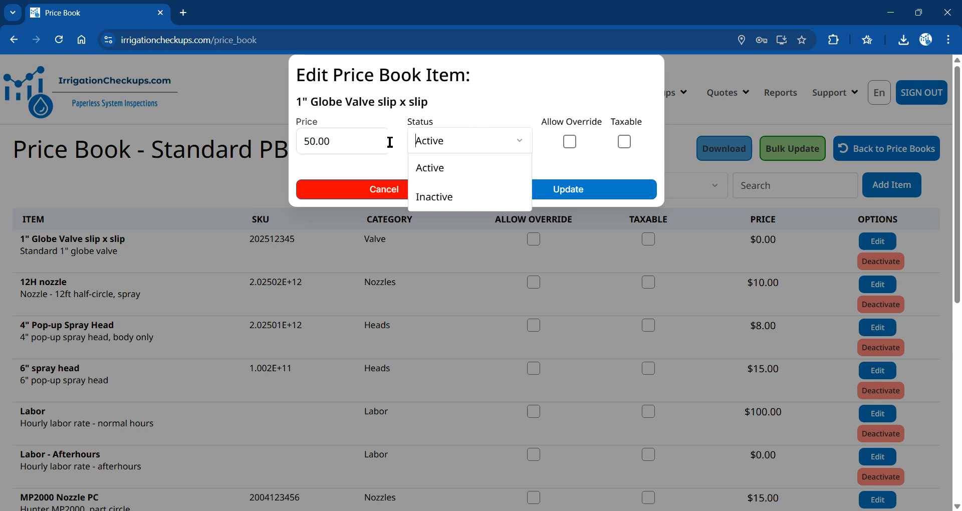
click(403, 148)
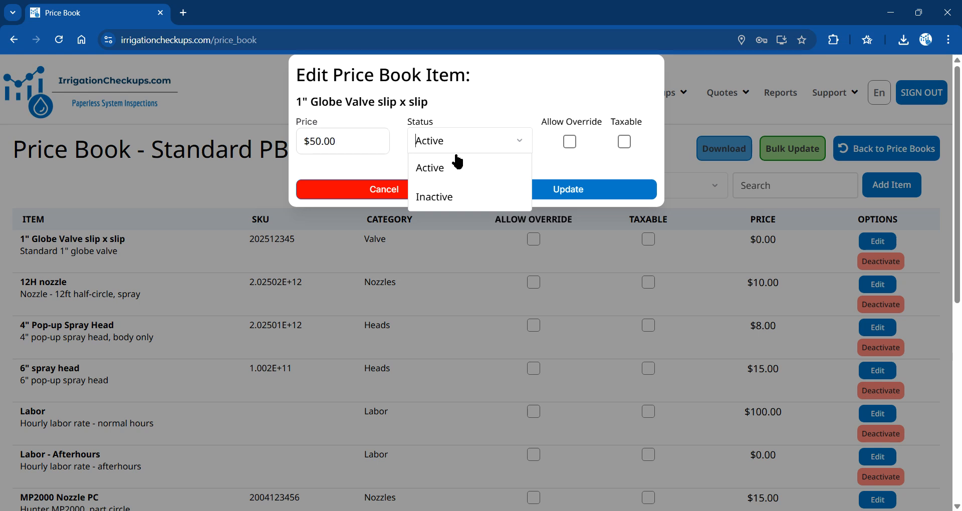
click(429, 200)
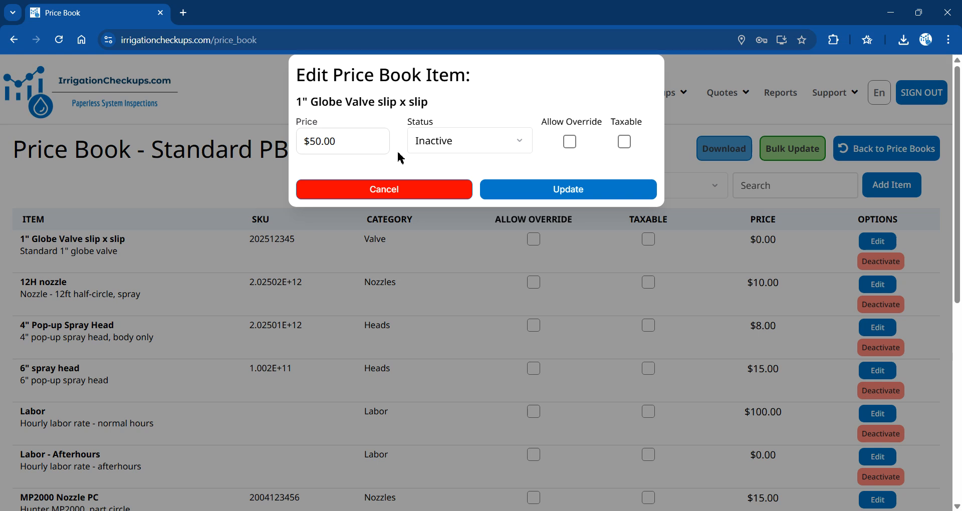
click(477, 148)
click(449, 169)
- Try allowing price override on the globe valve item and turn the option off again
click(570, 146)
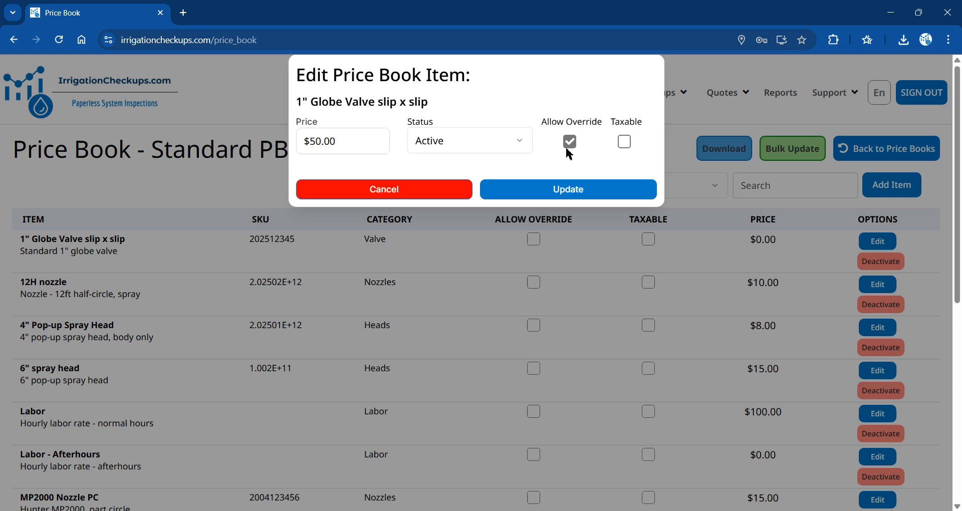
click(364, 143)
click(399, 169)
click(352, 140)
click(326, 164)
click(303, 148)
click(377, 197)
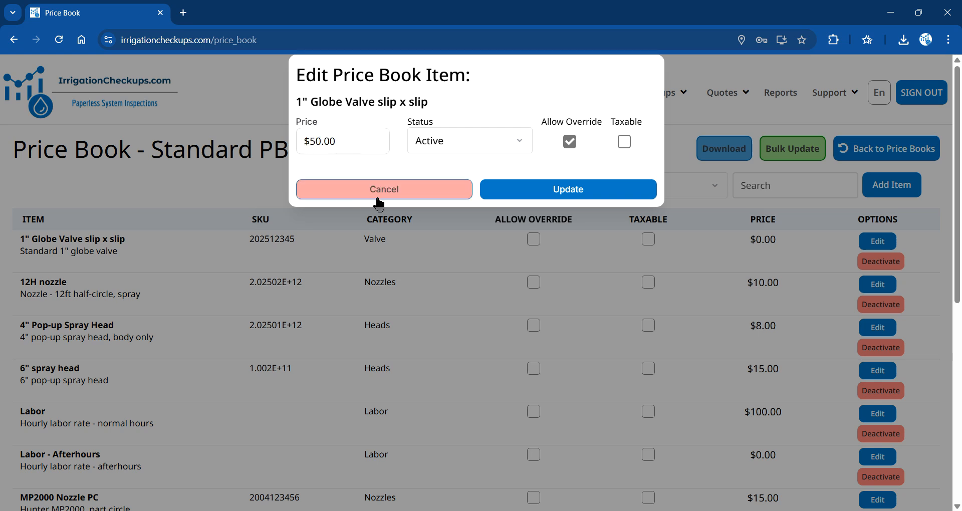
click(571, 147)
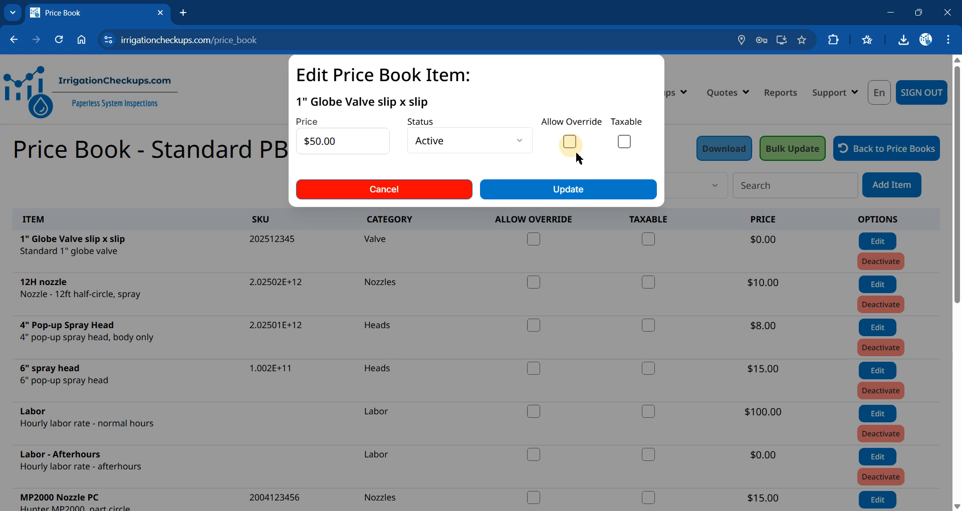
- Mark the globe valve item as taxable and save the price book item
click(625, 146)
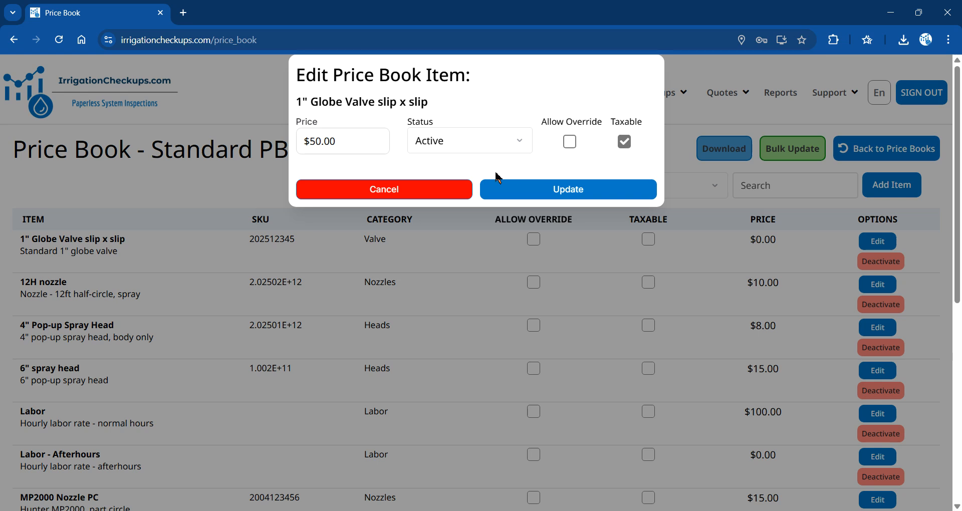
click(571, 196)
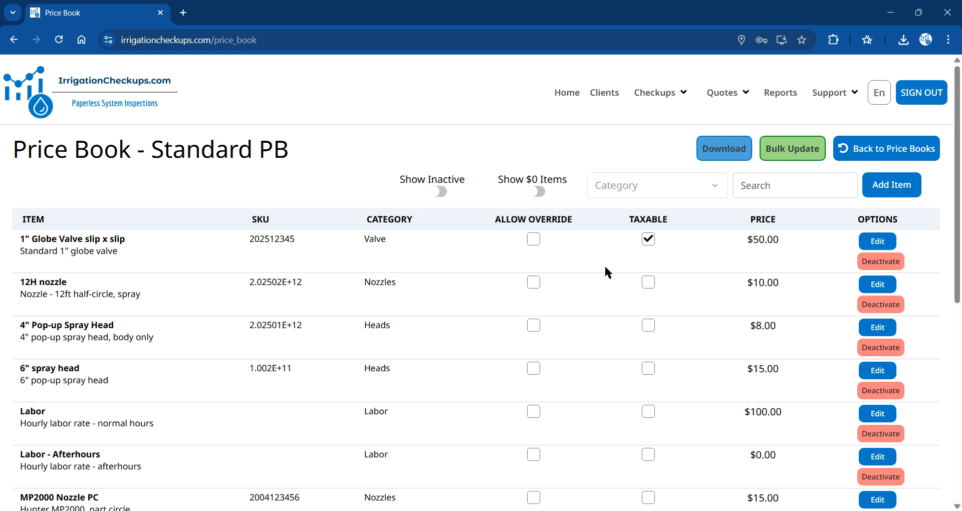
- Read the price book's bulk update instructions, and download the Standard PB price book as CSV and open it in Excel
click(791, 150)
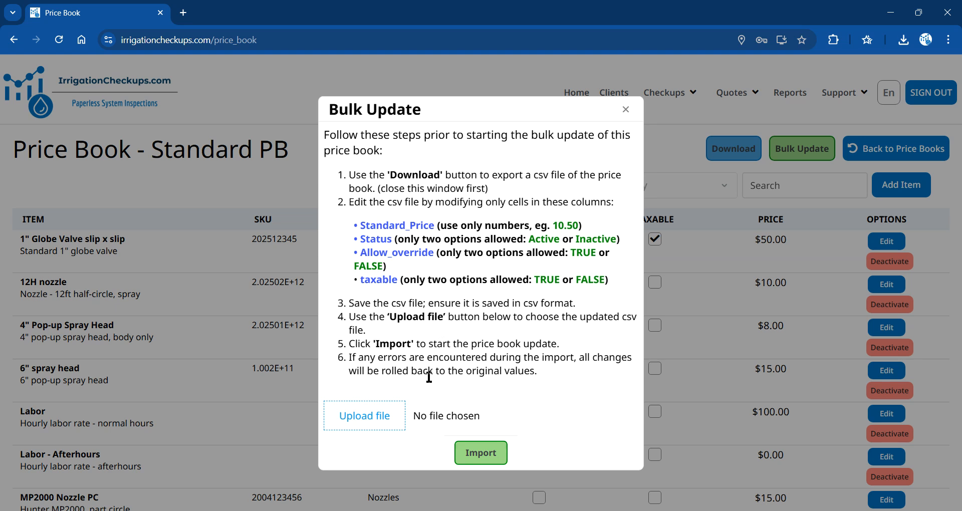
click(625, 109)
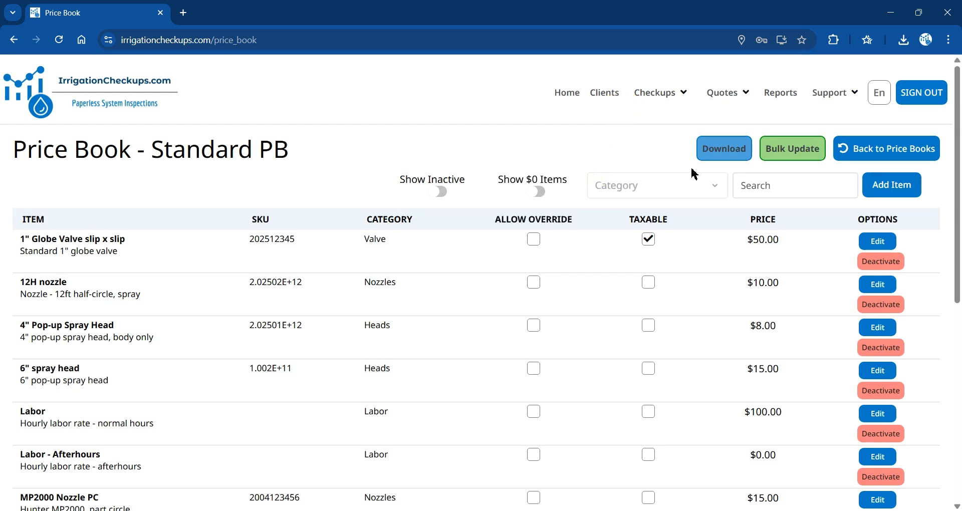
click(716, 154)
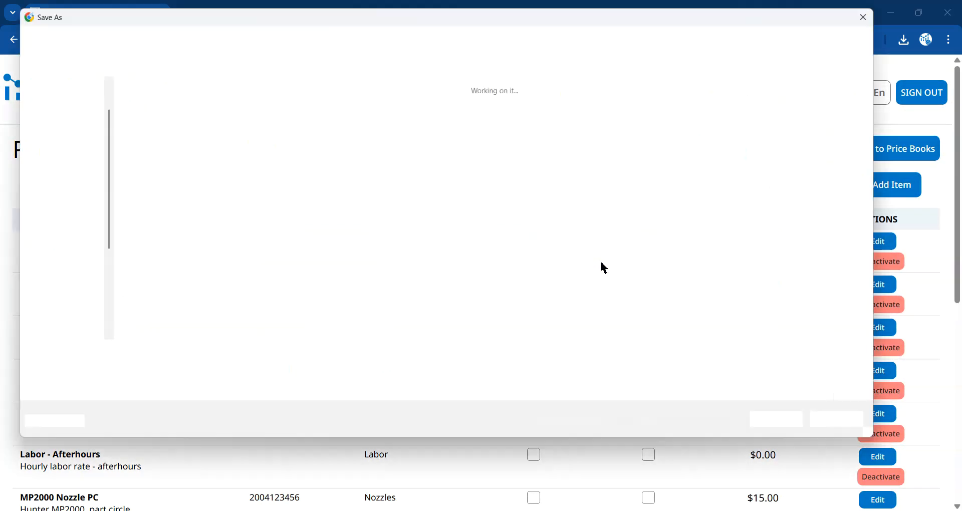
click(793, 427)
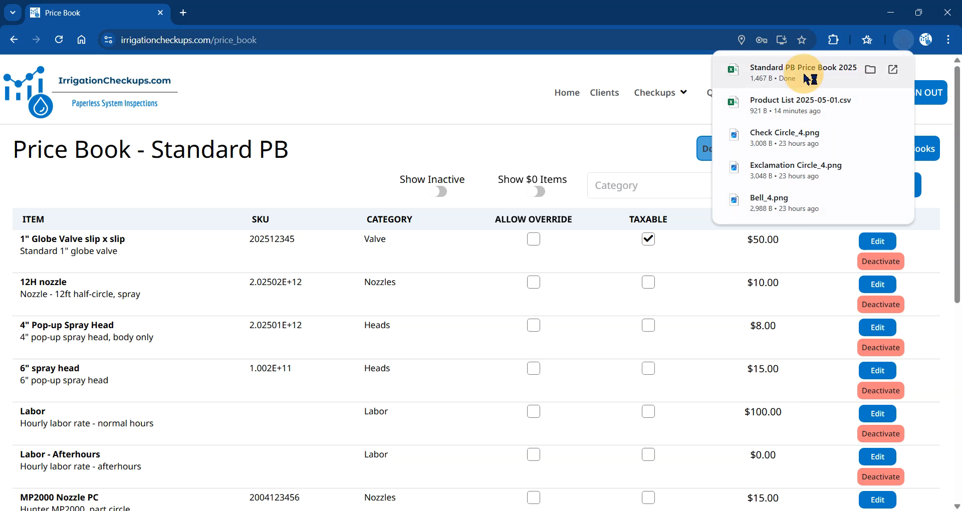
click(807, 78)
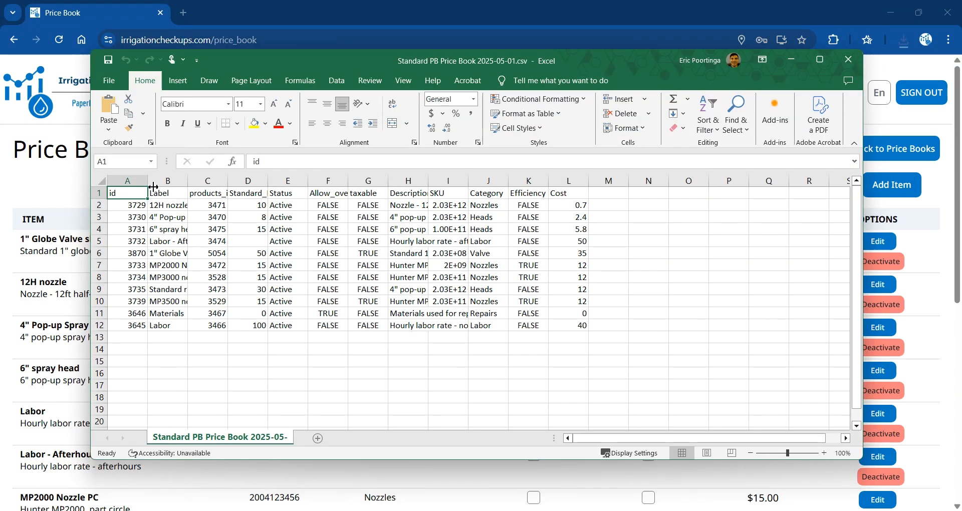
- Fit the Label column's width to its contents, and return to the browser to open the price book's bulk update instructions
double_click(189, 183)
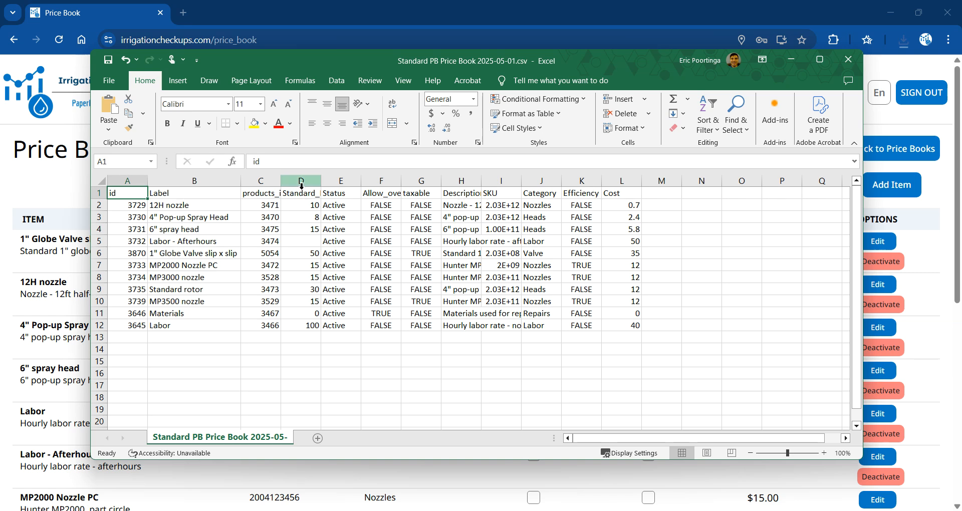
drag(477, 55, 421, 66)
click(843, 125)
click(799, 148)
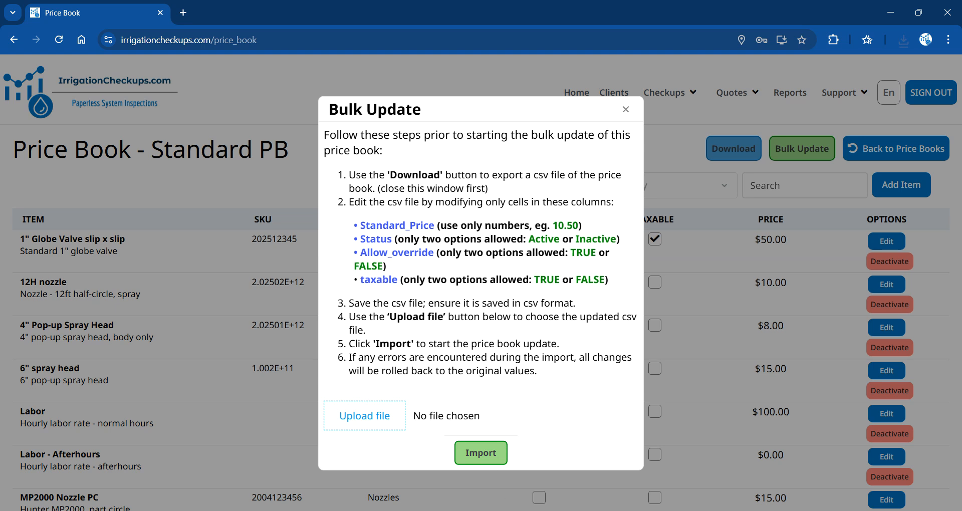
- Switch to the price book CSV in Excel, widen the Standard_Price column, and set the Labor - Afterhours price to 80
mouse_move(730, 510)
key(alt+Tab)
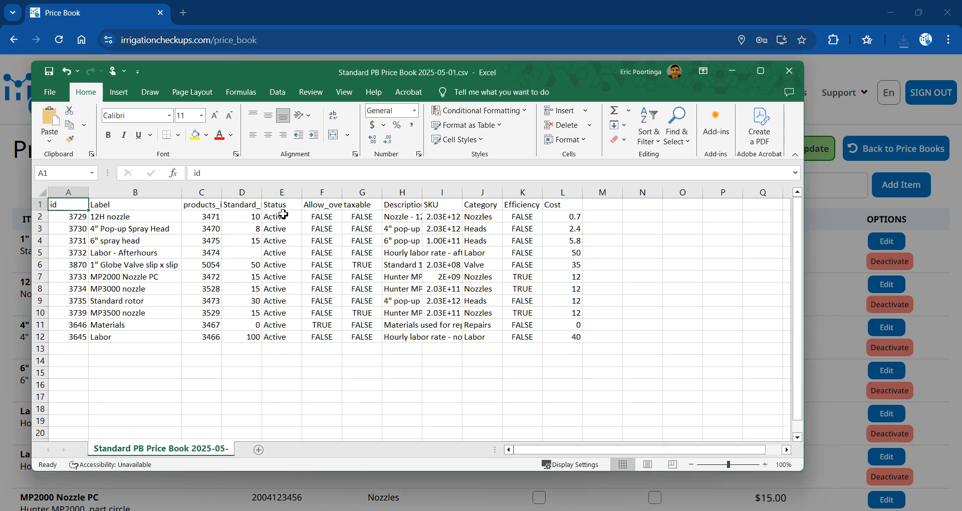
drag(262, 192, 297, 192)
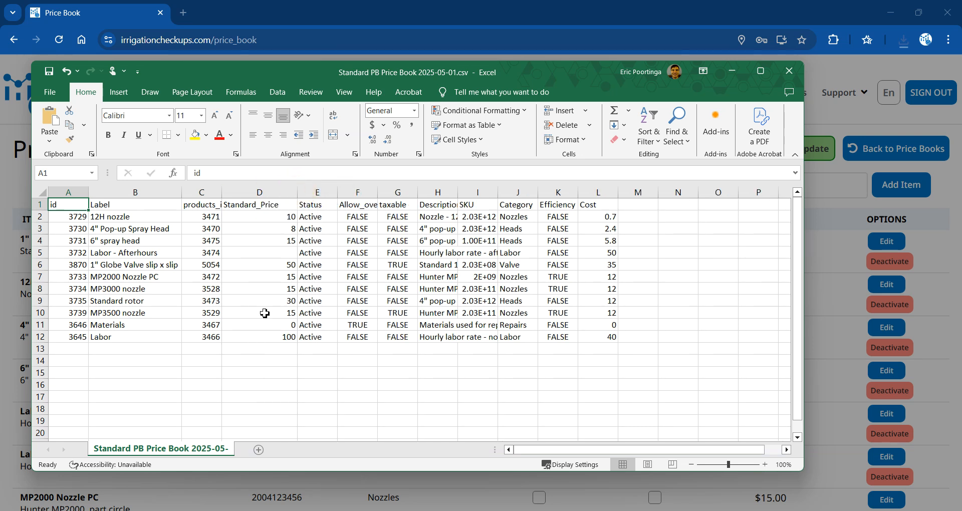
click(134, 253)
click(284, 254)
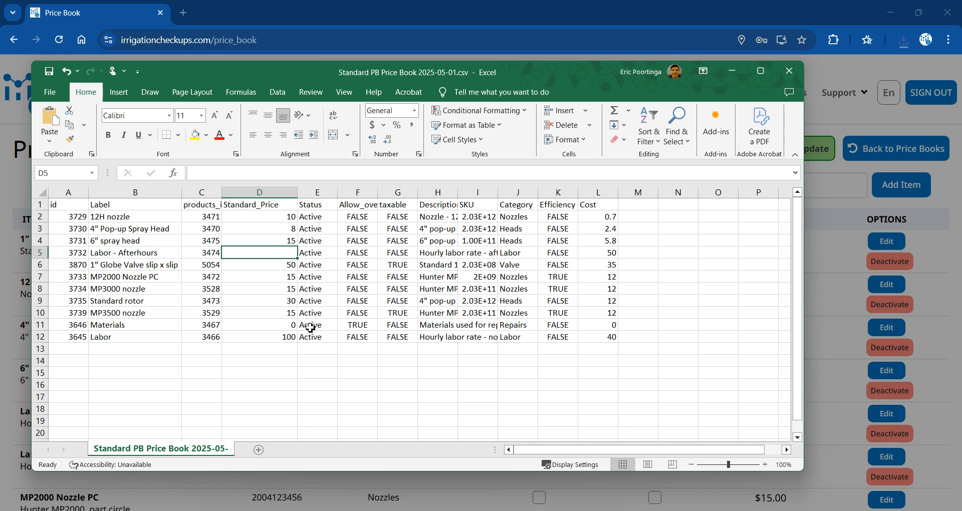
text(80)
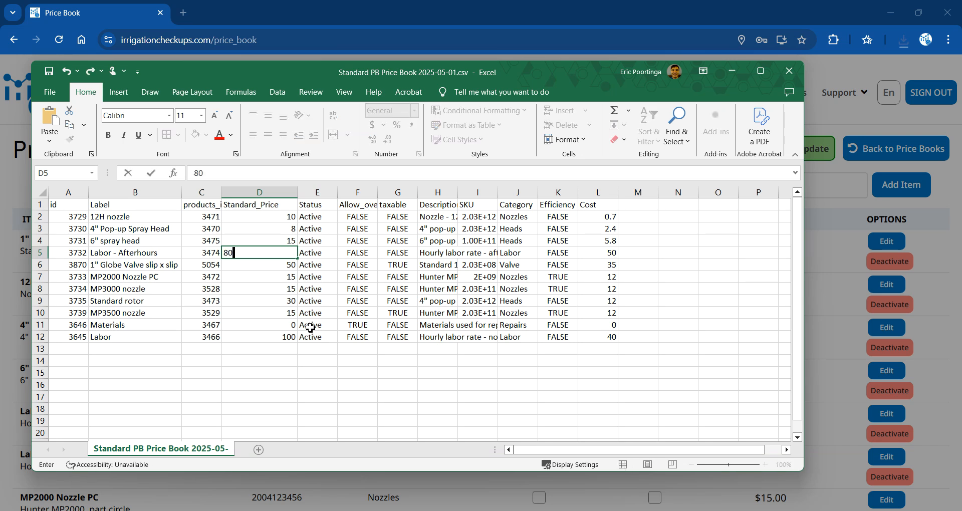
click(360, 256)
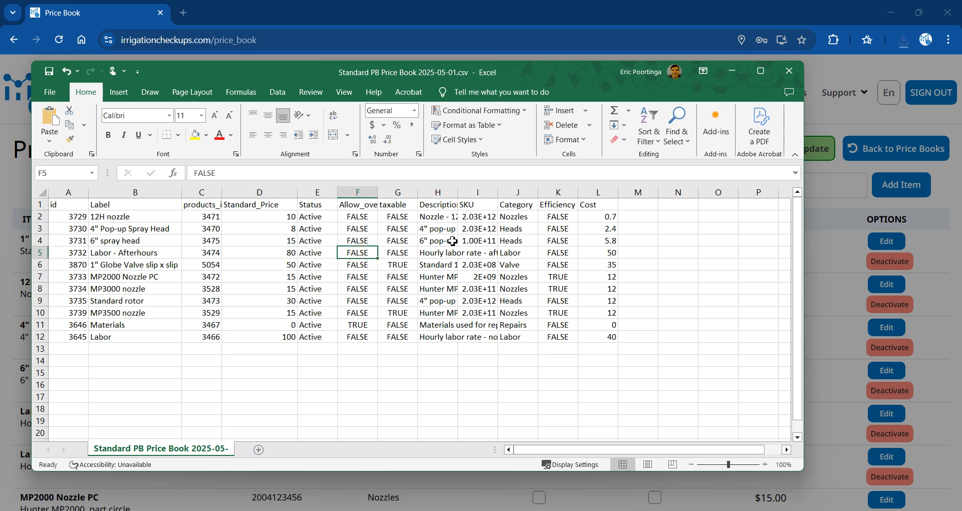
- Fit the Description column's width to its contents, and close the edited price book CSV in Excel
double_click(460, 194)
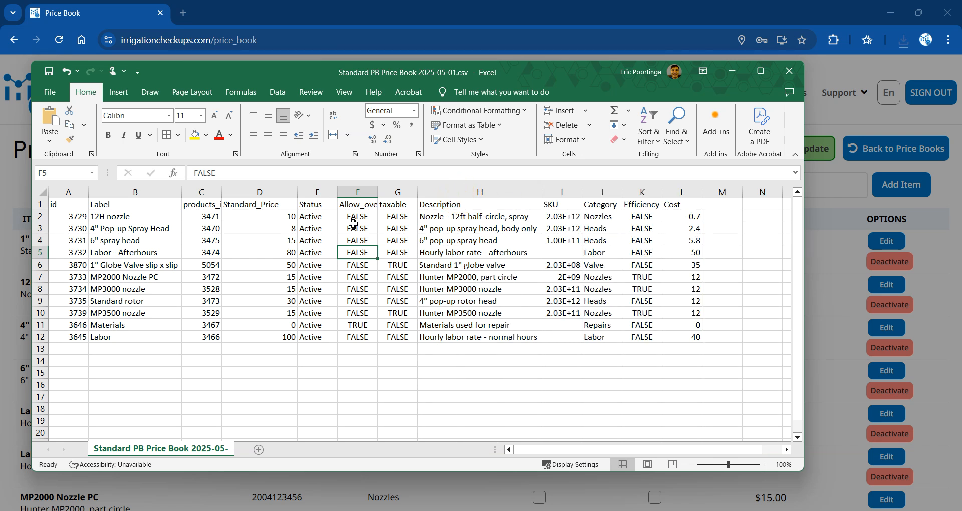
click(401, 256)
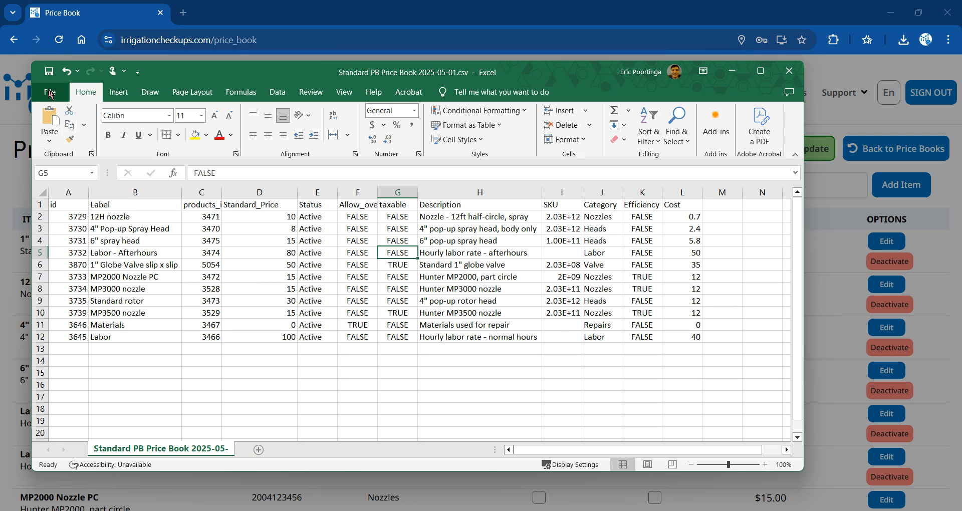
click(790, 72)
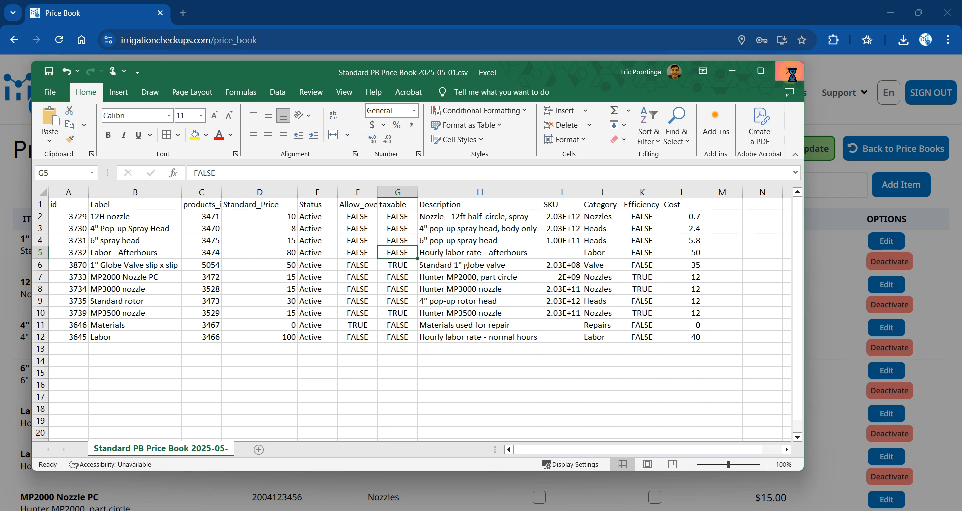
- Import Standard PB Price Book 2025-05-01.csv through the bulk update and check the item prices in the Standard PB list
click(818, 148)
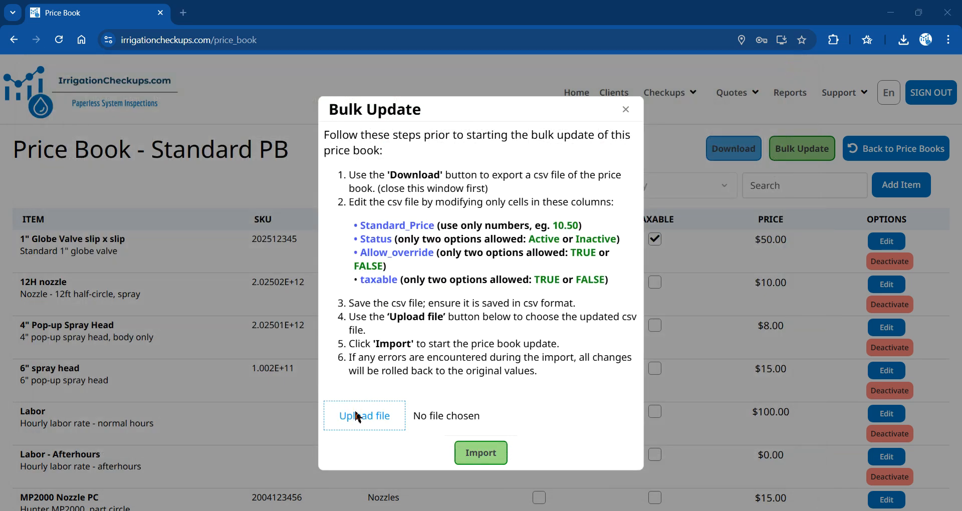
click(358, 417)
click(144, 133)
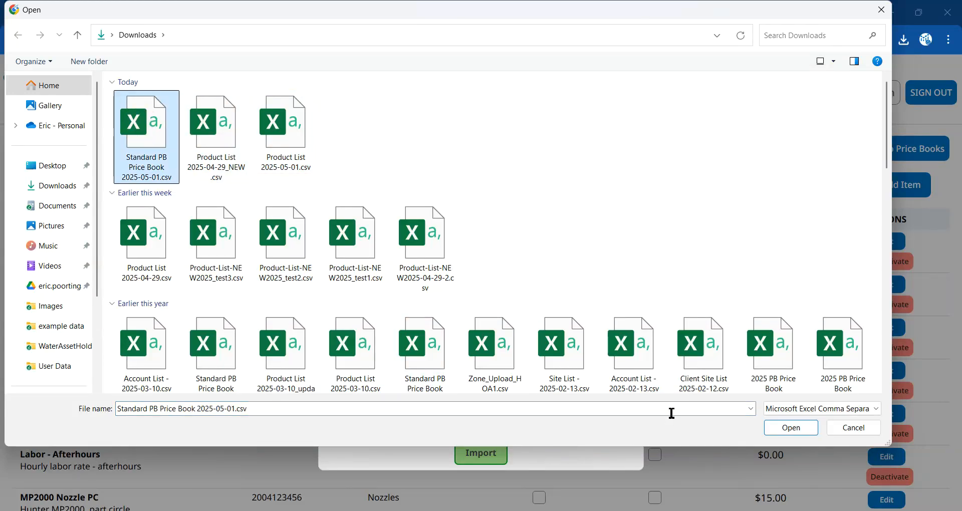
click(807, 433)
click(480, 454)
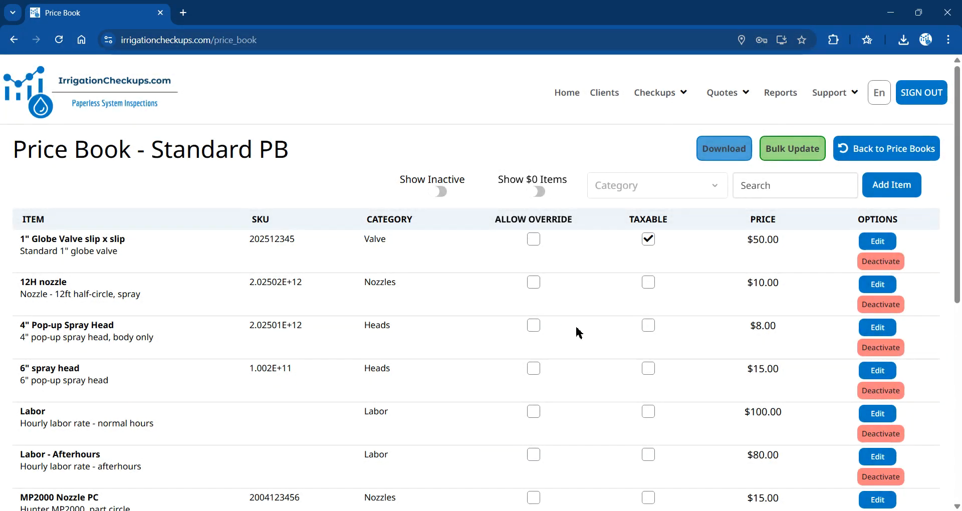
scroll(407, 355, down, 2)
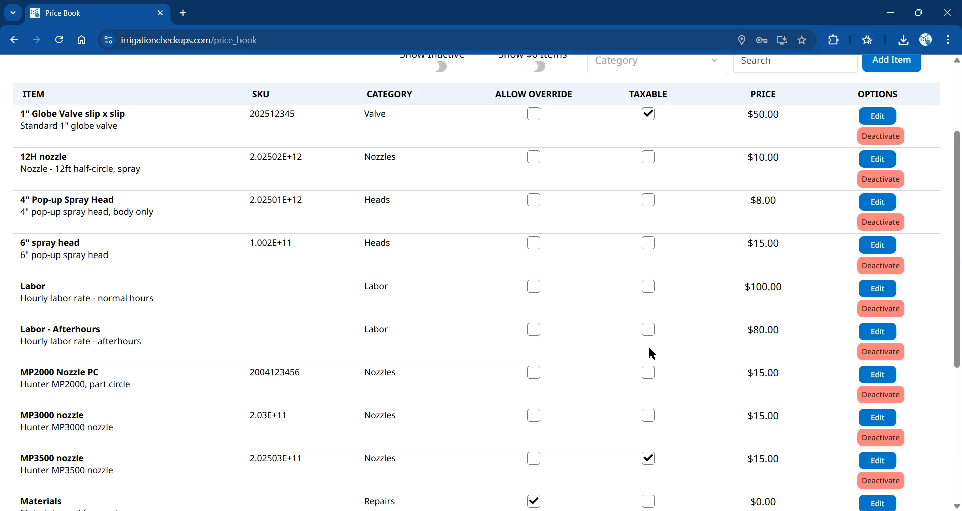
scroll(479, 339, up, 2)
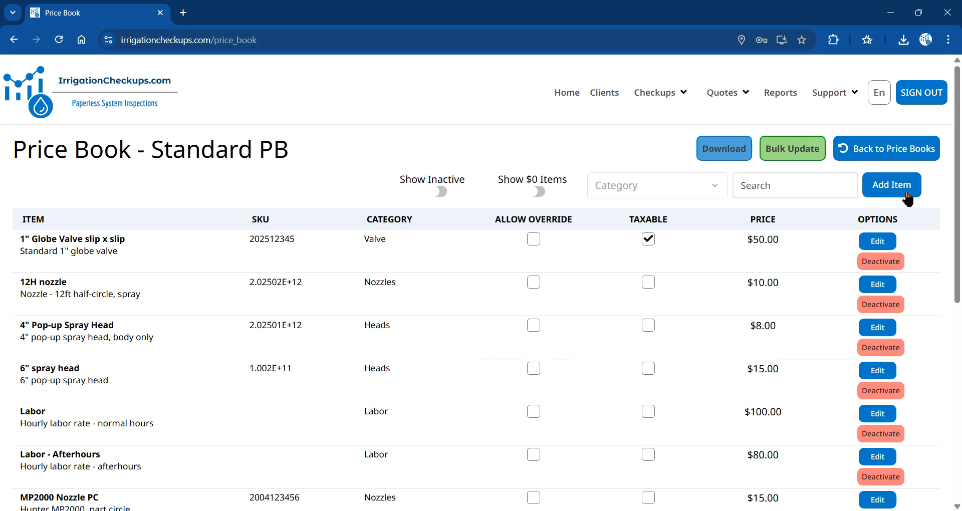
- Return to the list of price books and try downloading the Commercial PB price book as CSV
click(900, 161)
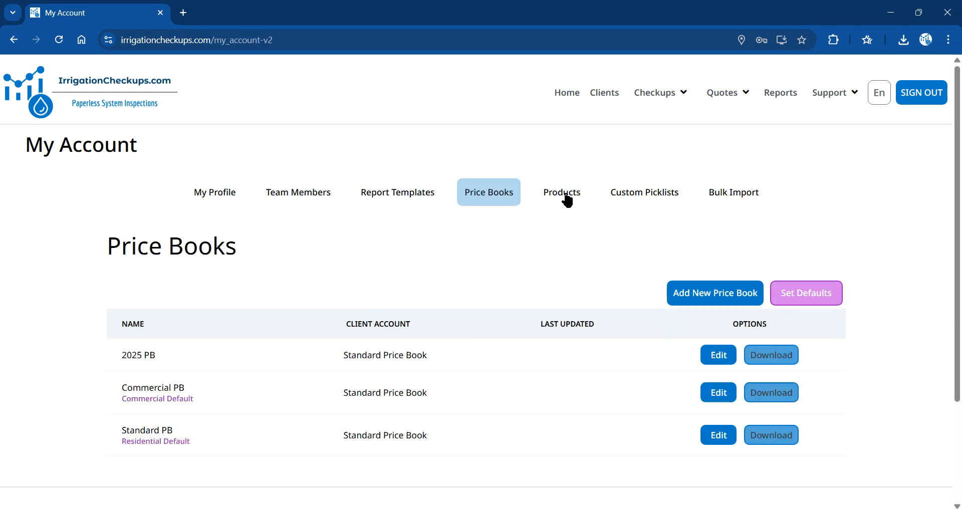
scroll(624, 244, down, 1)
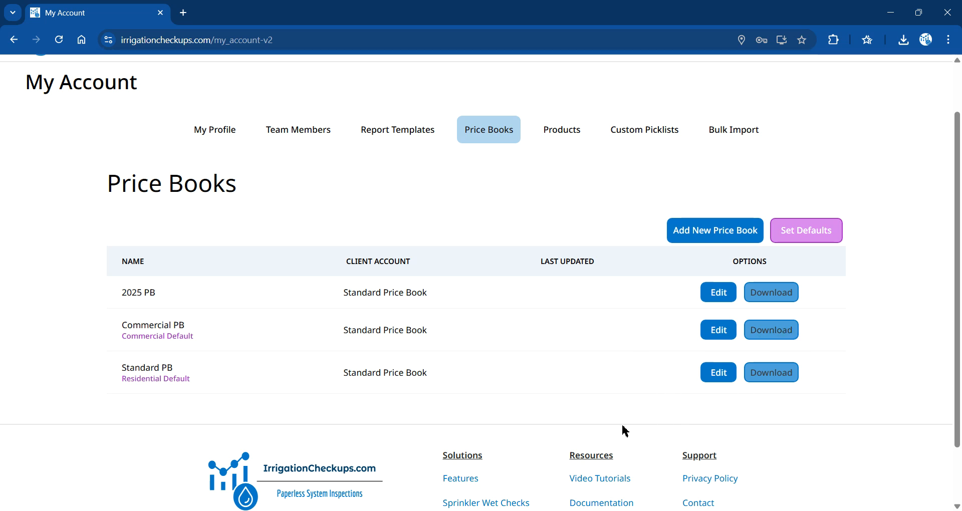
click(762, 336)
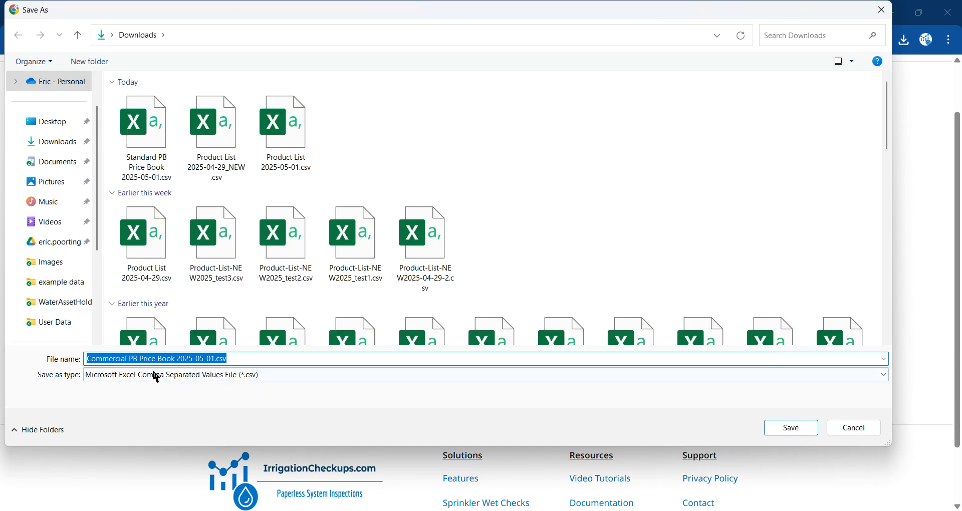
click(839, 432)
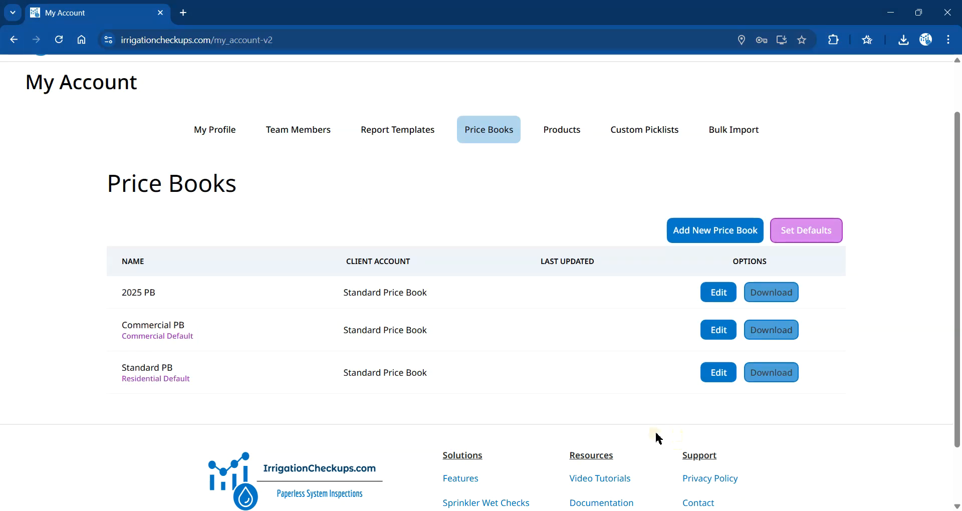
scroll(518, 306, up, 2)
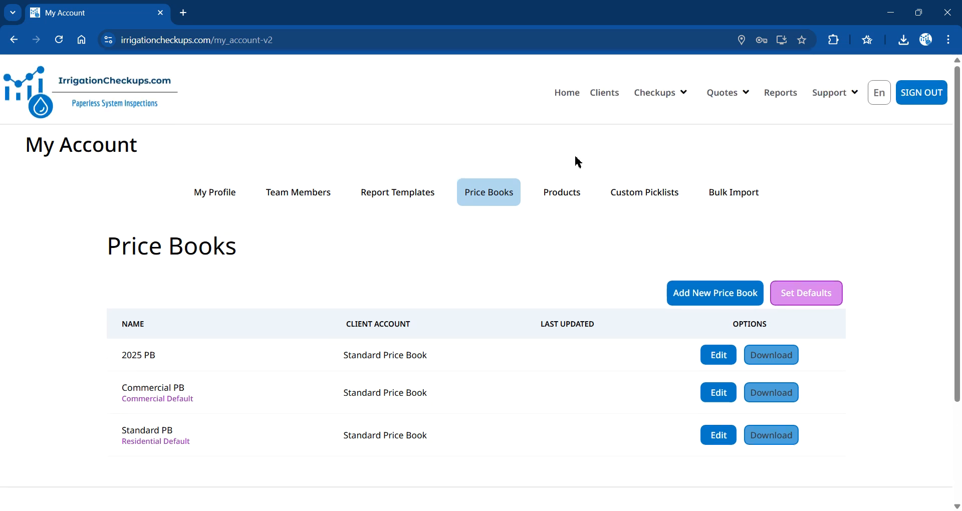
- Open the Take 5 Oil Change client account and update its assigned price book to Standard PB
click(605, 94)
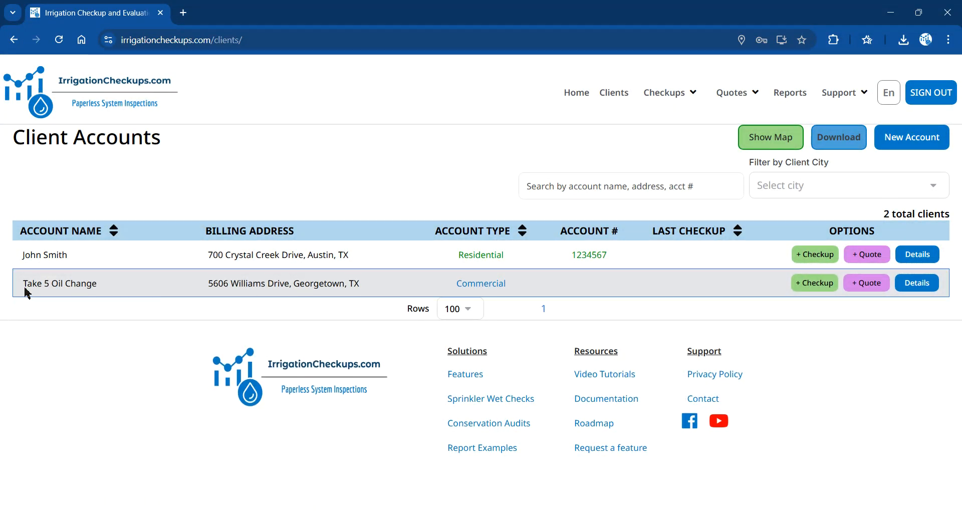
click(931, 287)
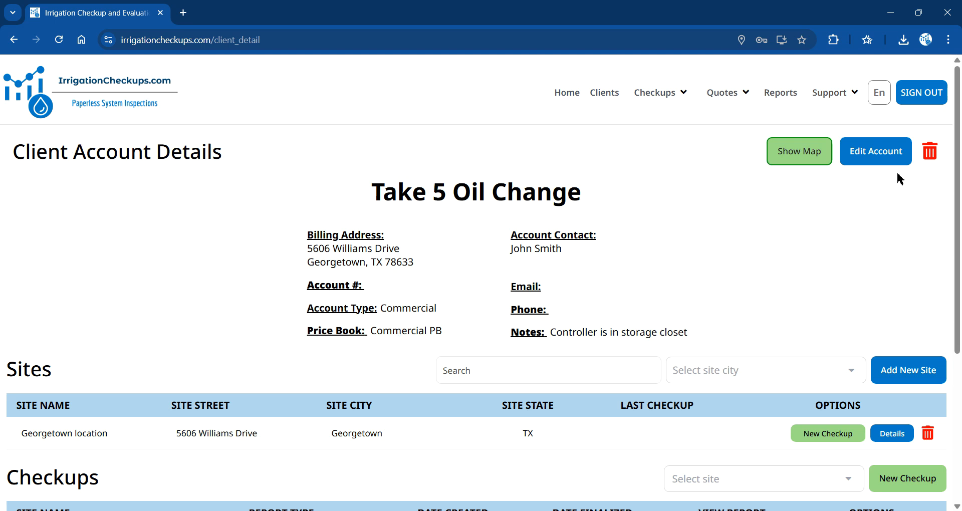
click(881, 166)
scroll(499, 334, down, 2)
scroll(499, 334, down, 6)
click(496, 390)
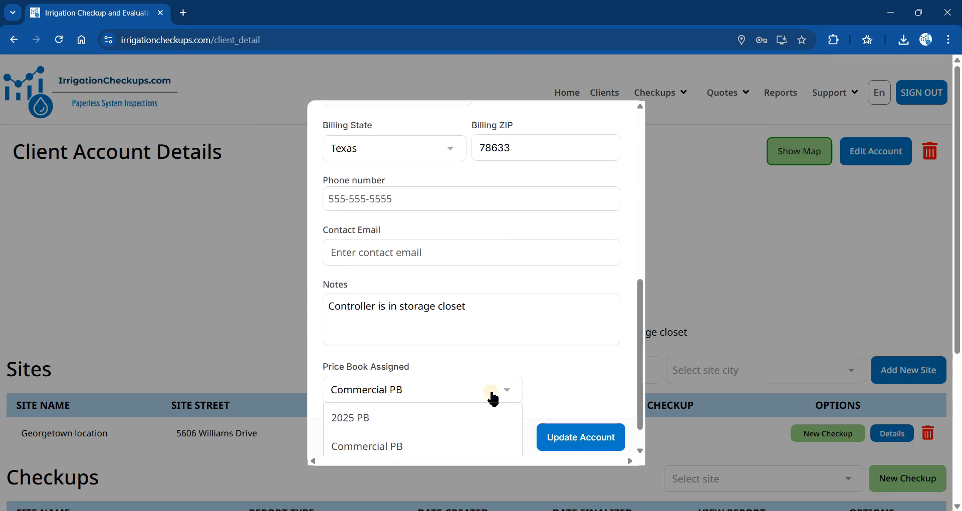
scroll(451, 421, down, 1)
click(376, 434)
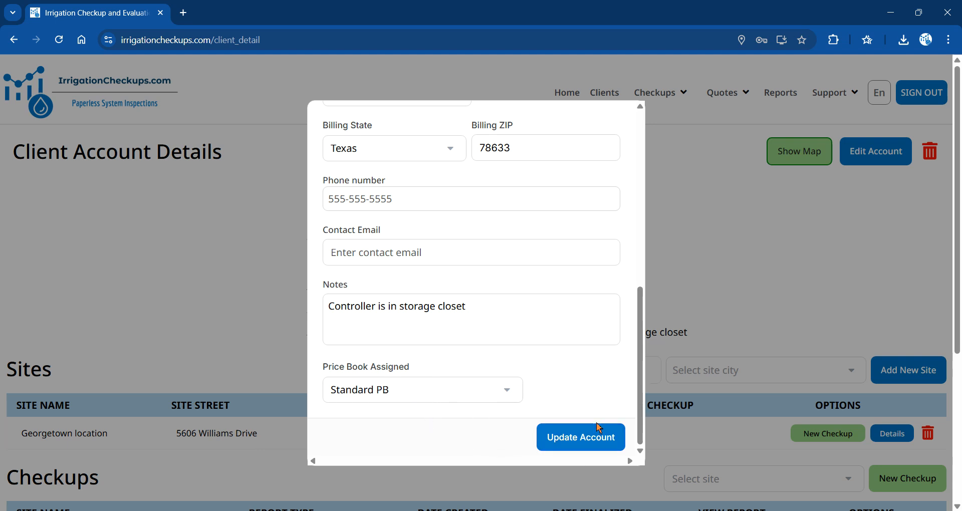
click(576, 450)
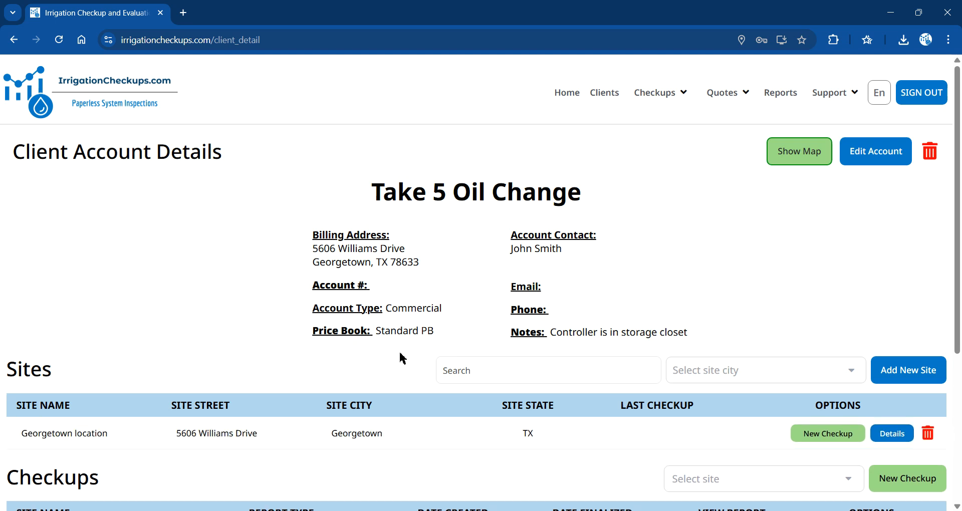
- Open a new client account form from the client list and examine the account type options
click(605, 98)
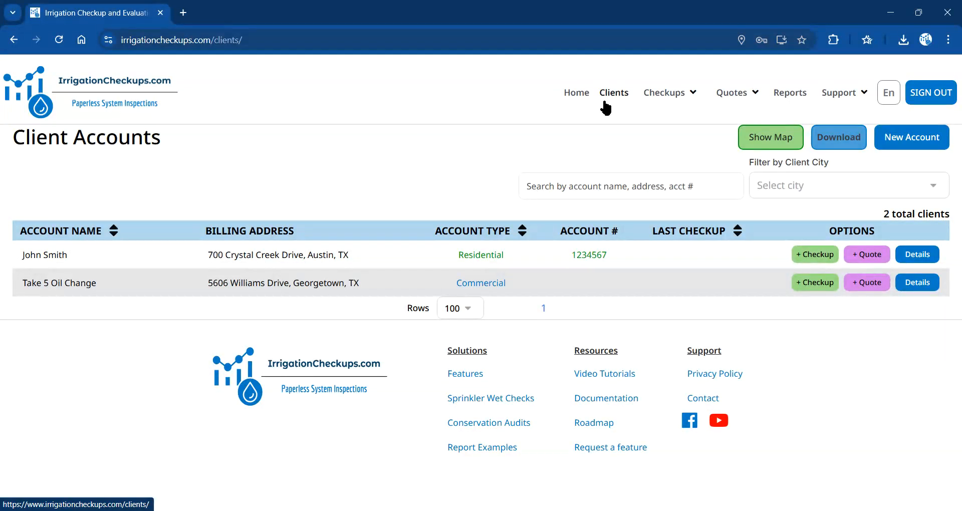
click(902, 143)
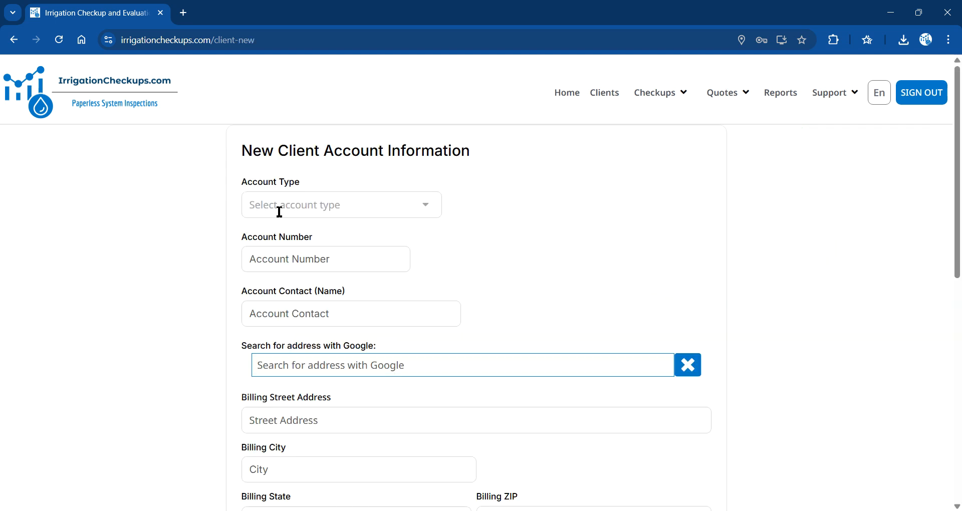
click(280, 212)
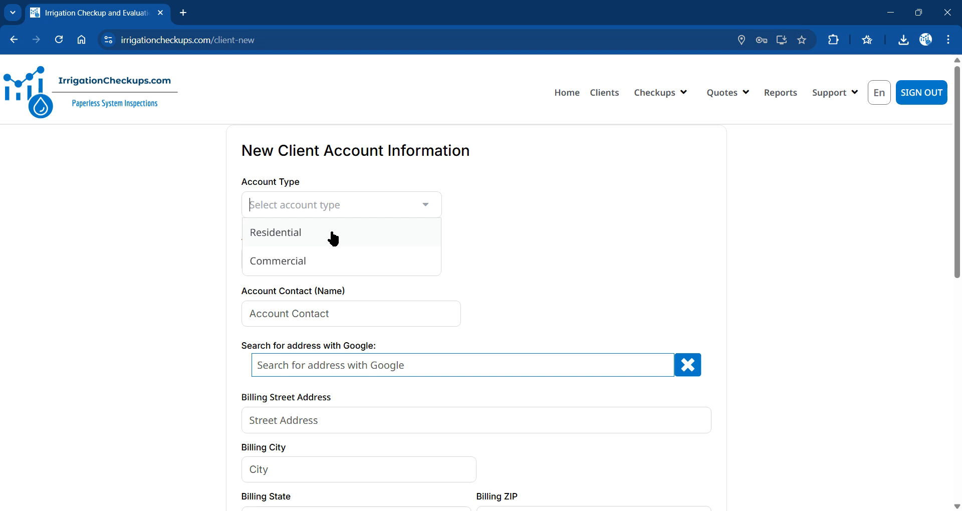
click(538, 205)
- Review the default price book settings for residential and commercial accounts in My Account, and leave them without updating
click(837, 107)
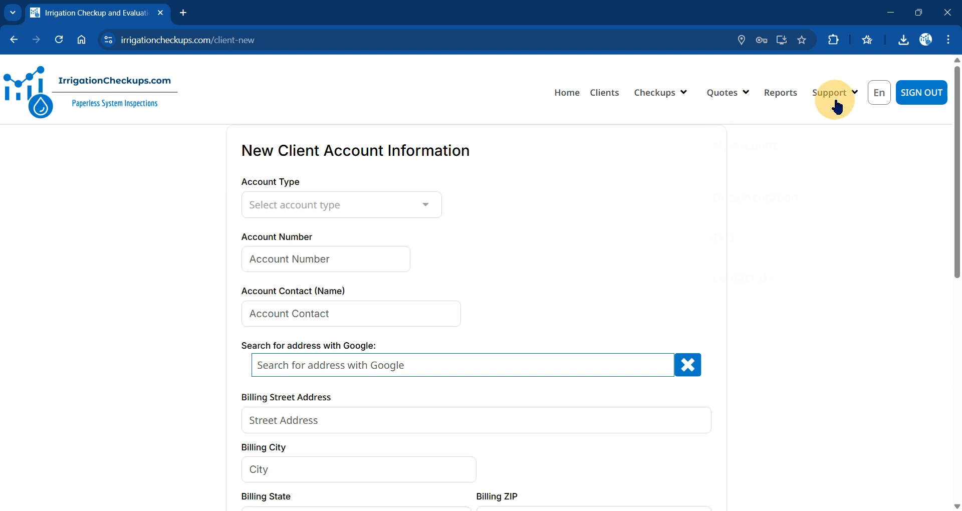
click(785, 165)
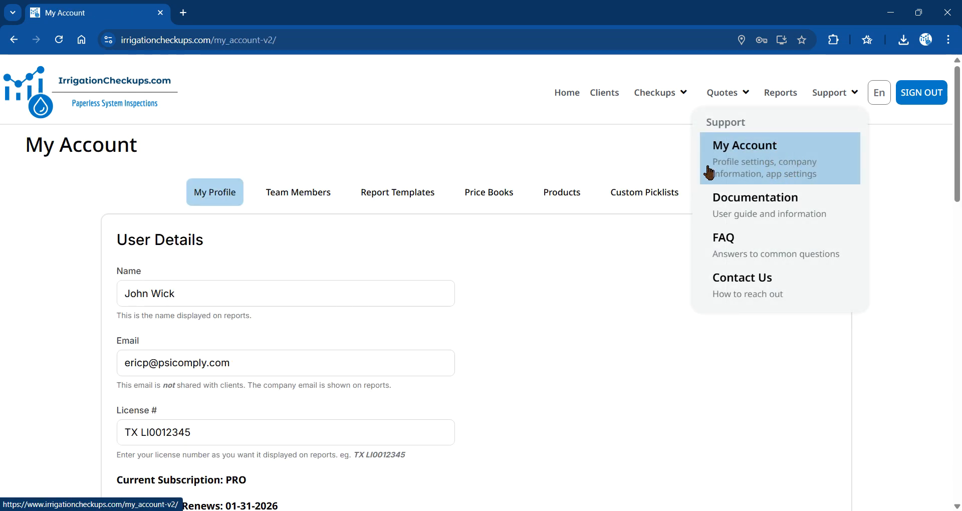
click(490, 197)
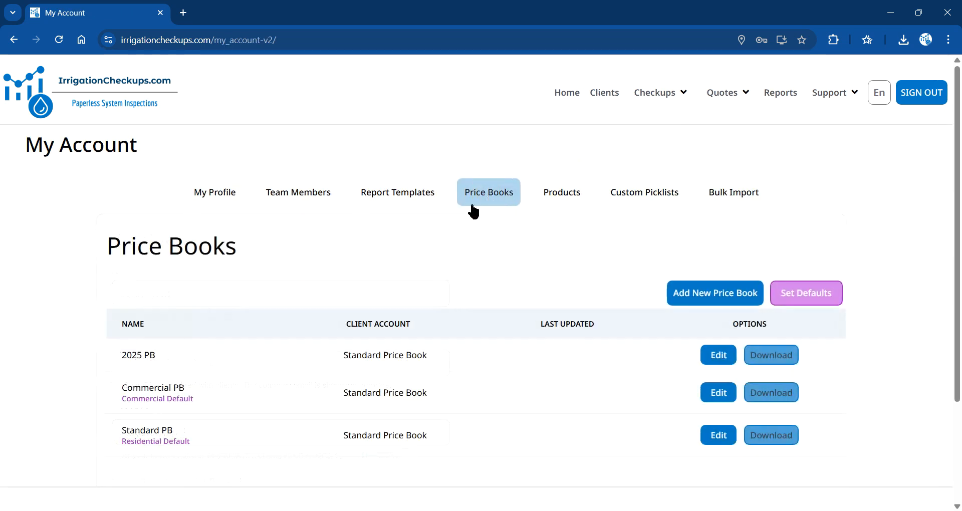
click(828, 302)
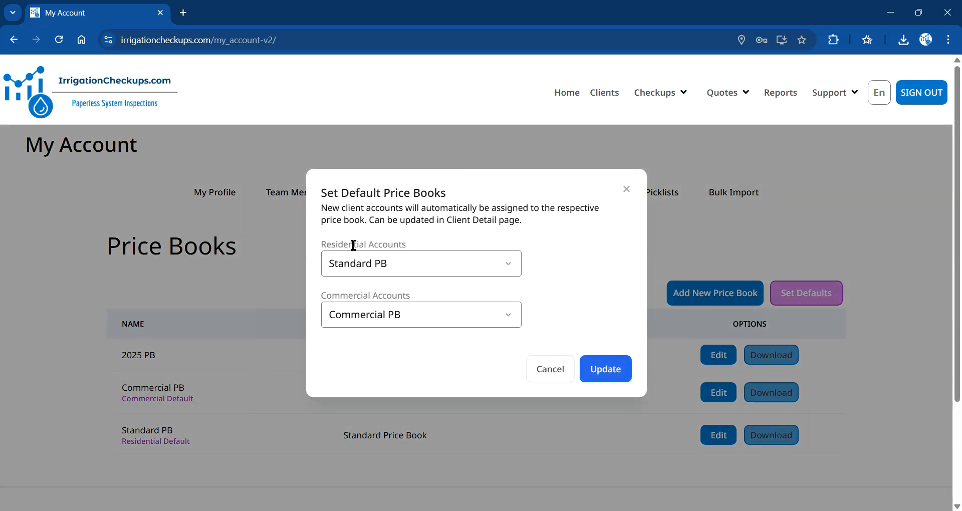
click(398, 265)
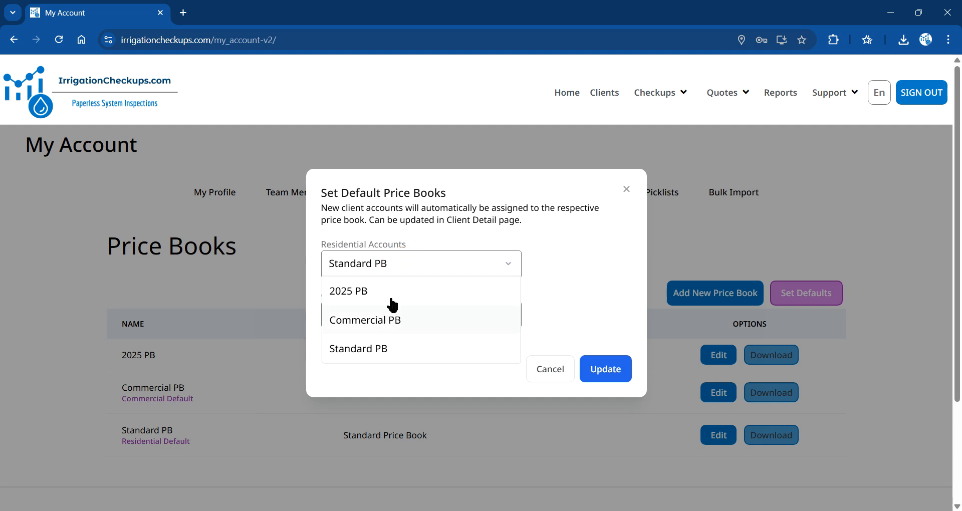
click(411, 239)
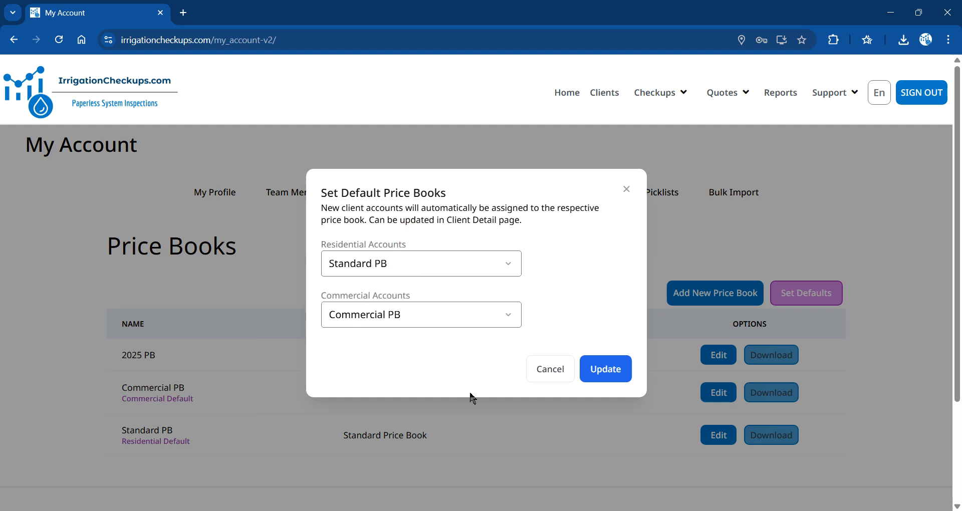
click(560, 373)
- Start a new client account from the client list and set its account type to Residential
click(615, 99)
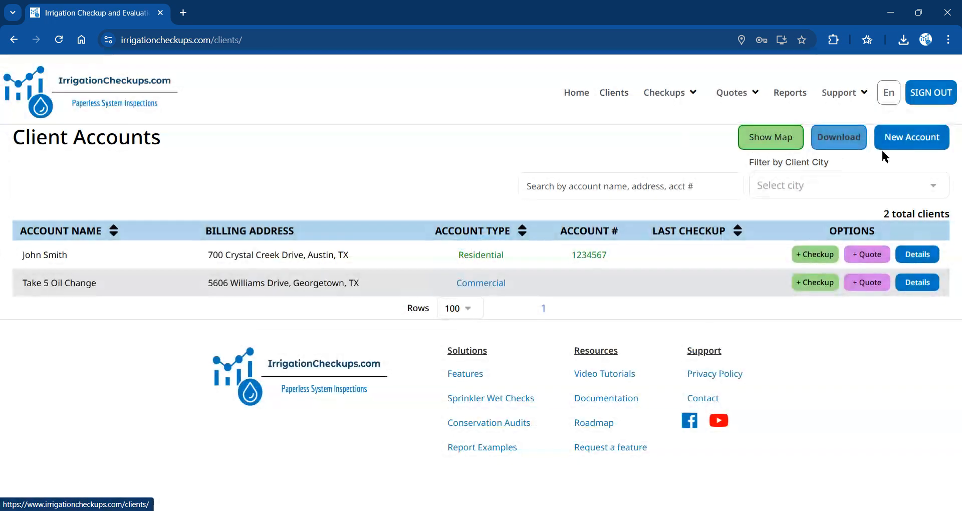
click(886, 144)
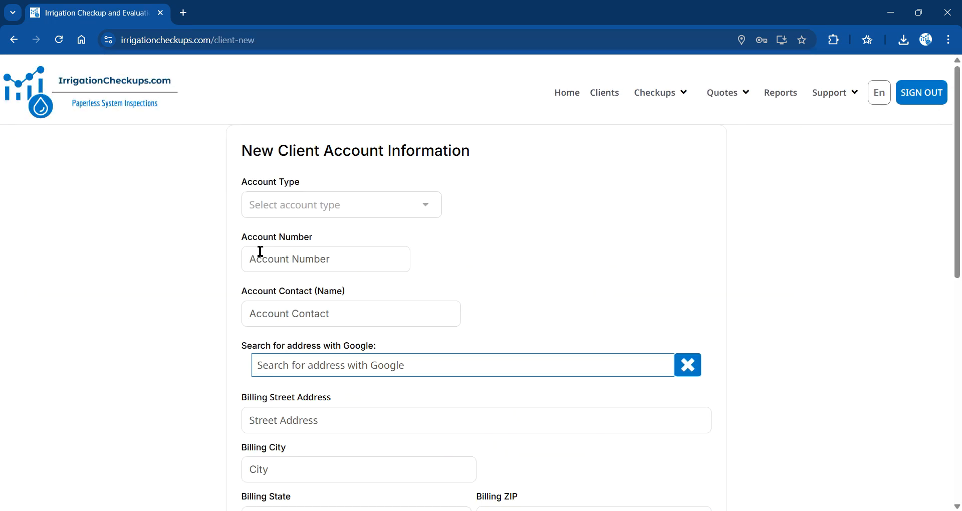
click(391, 208)
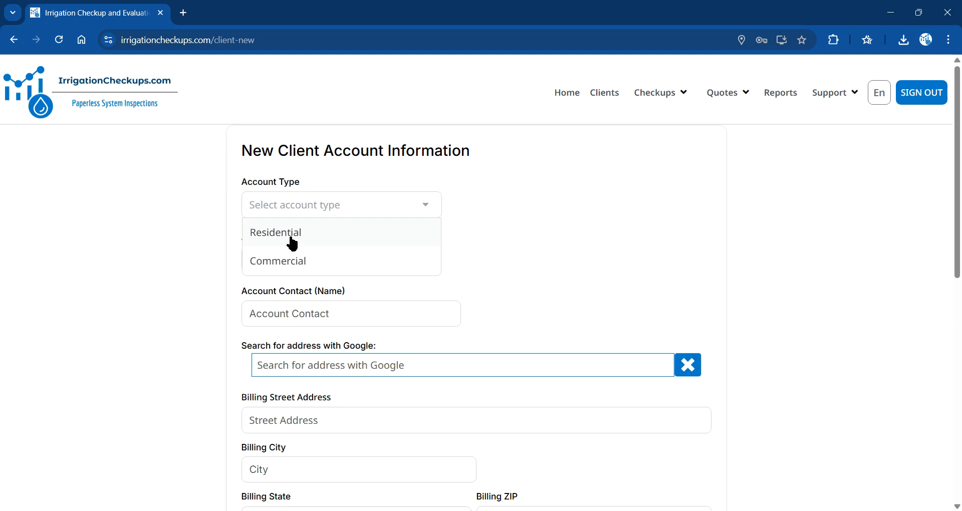
click(275, 234)
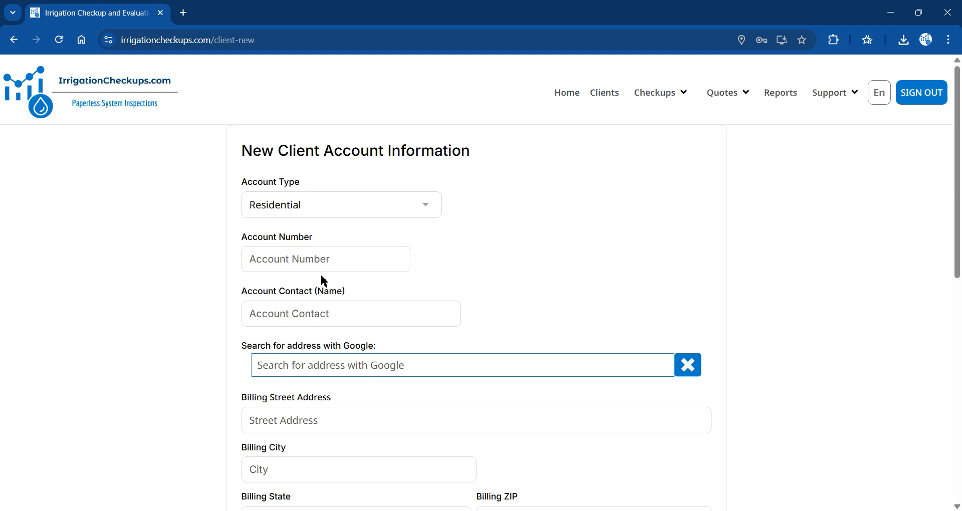
- Enter the account contact's name and fill in the billing address from an address search suggestion
click(311, 313)
text(John Smith)
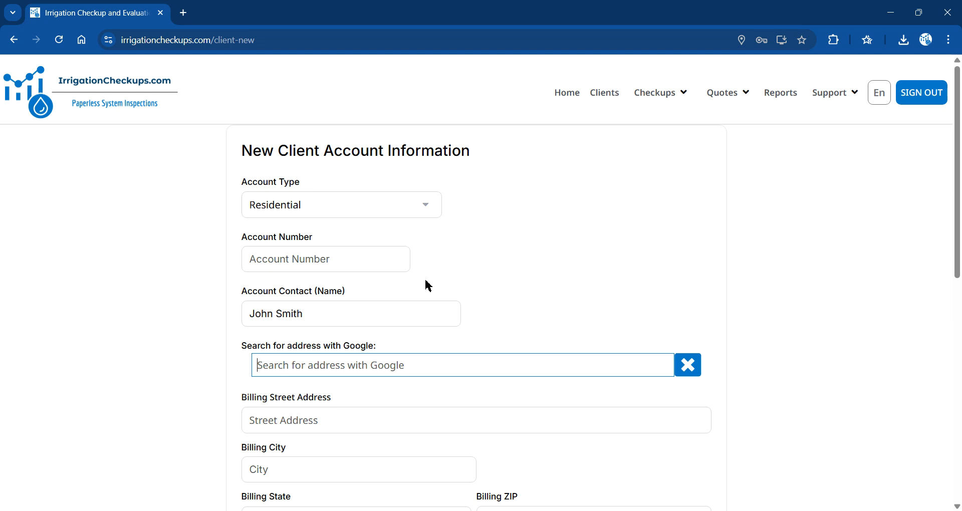
text(100 Main St)
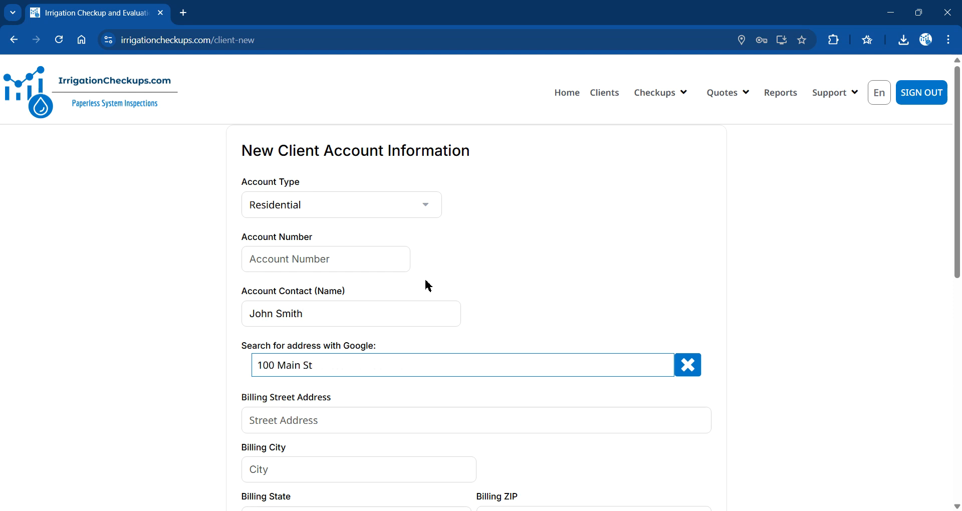
scroll(428, 286, down, 2)
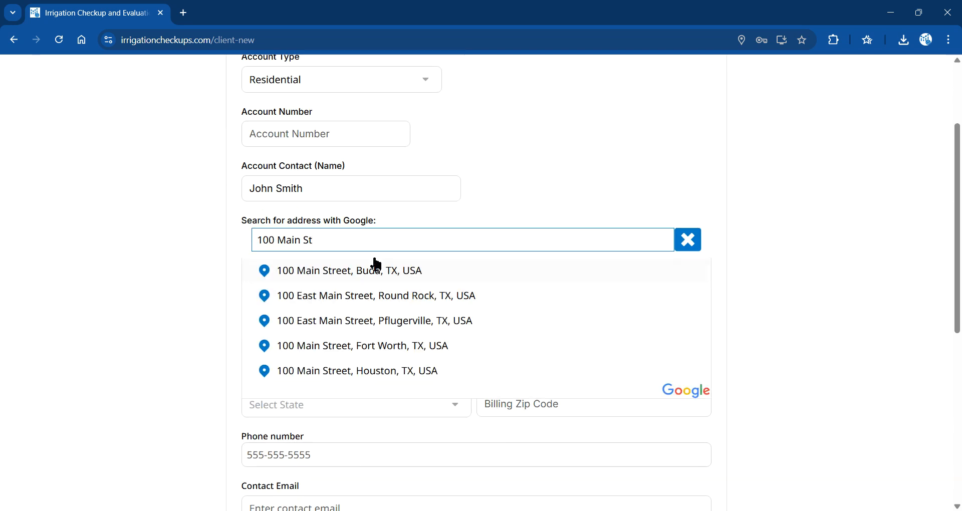
click(369, 274)
scroll(220, 275, down, 6)
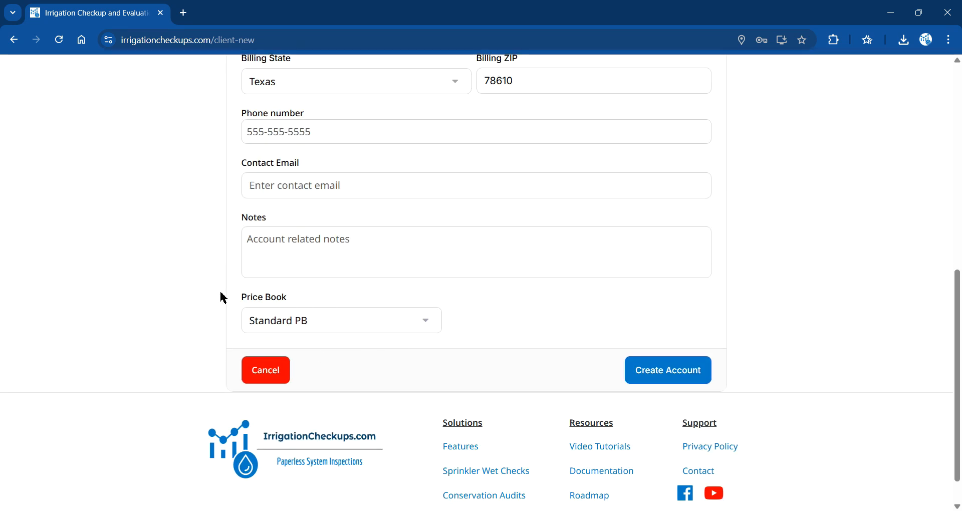
- Check which price book is preselected for the new residential account and review the filled-in form
click(426, 321)
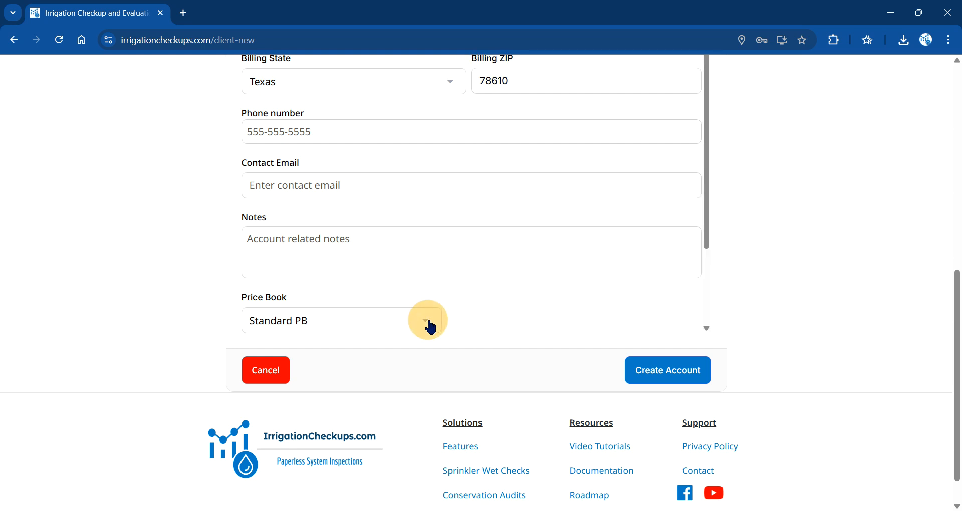
click(405, 323)
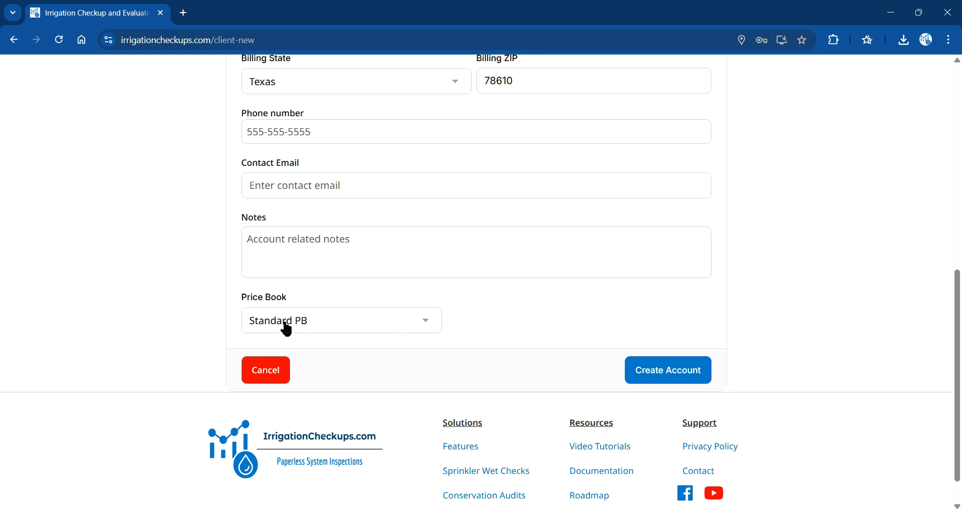
scroll(310, 286, down, 1)
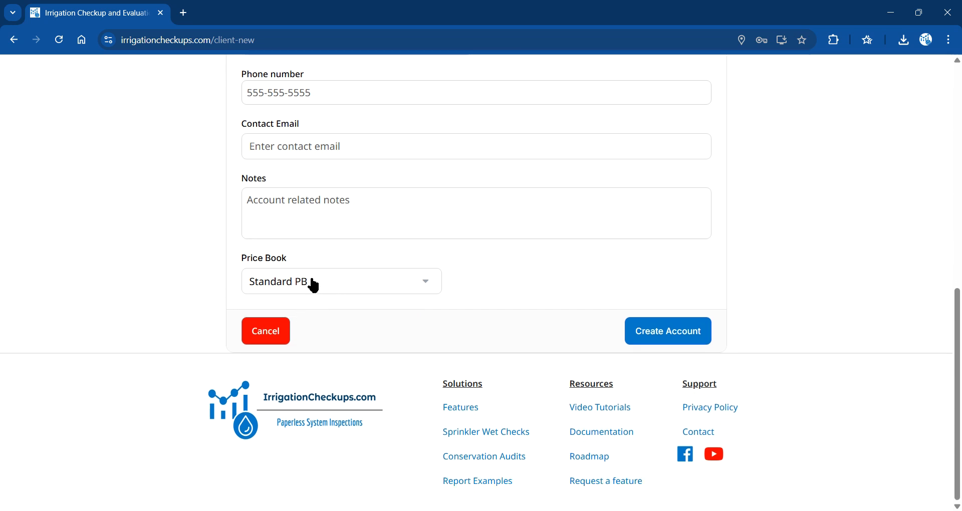
scroll(400, 277, up, 2)
scroll(400, 277, up, 8)
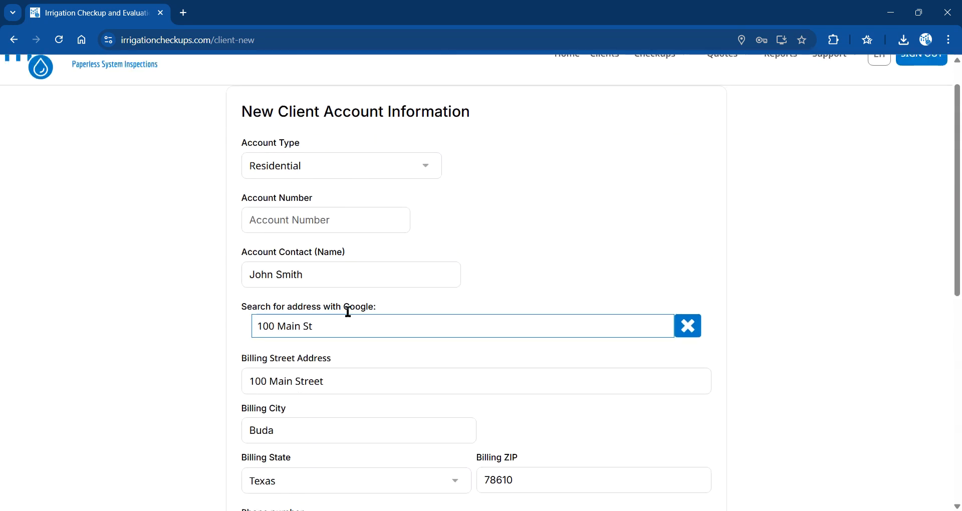
scroll(285, 250, up, 1)
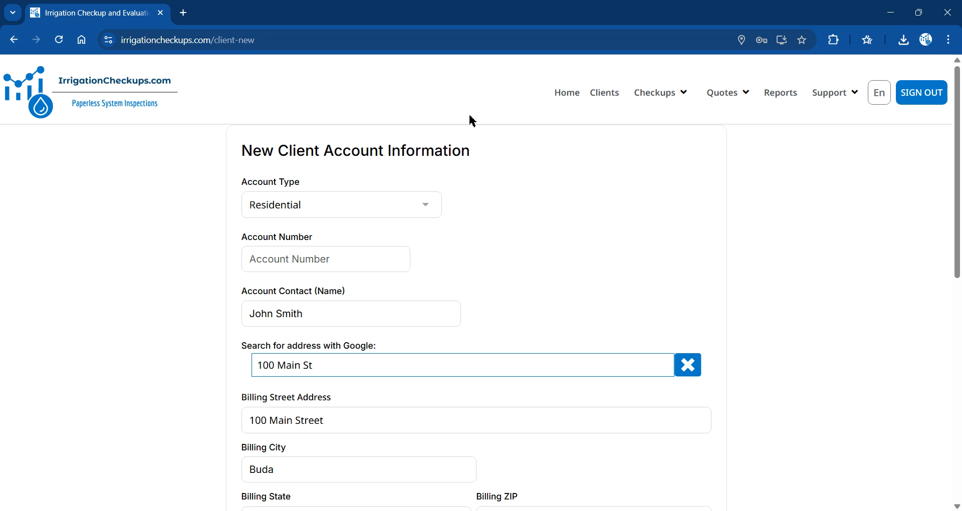
- Create a new quote for the existing client Take 5 Oil Change at its Georgetown location
click(729, 97)
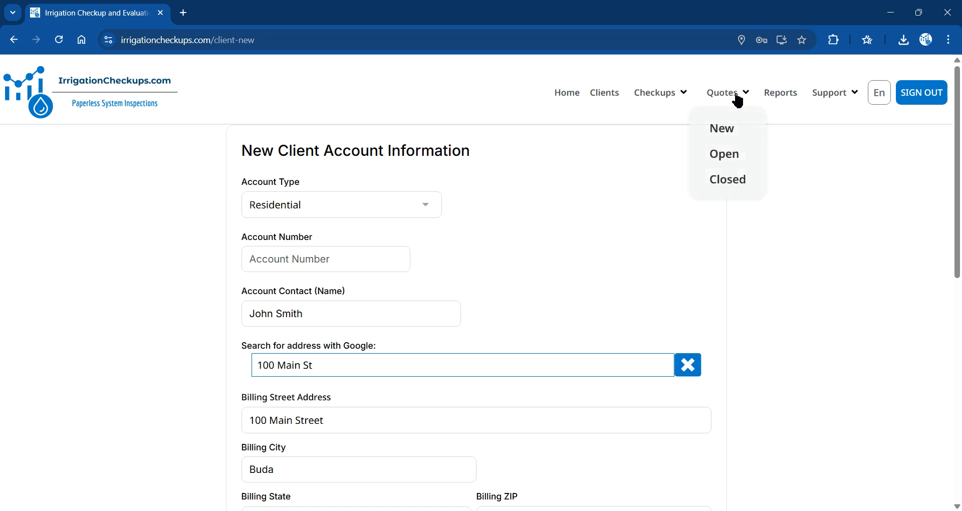
click(721, 132)
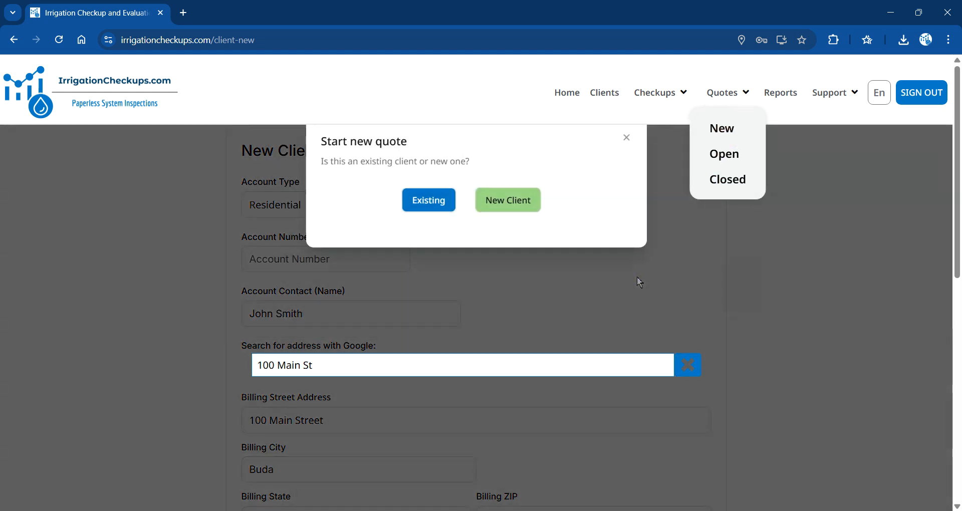
click(443, 205)
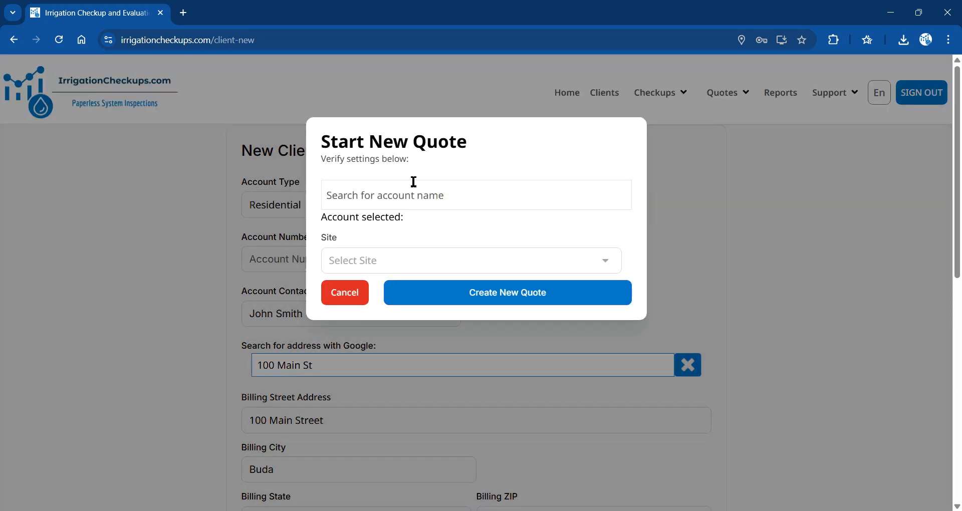
click(403, 192)
text(Take)
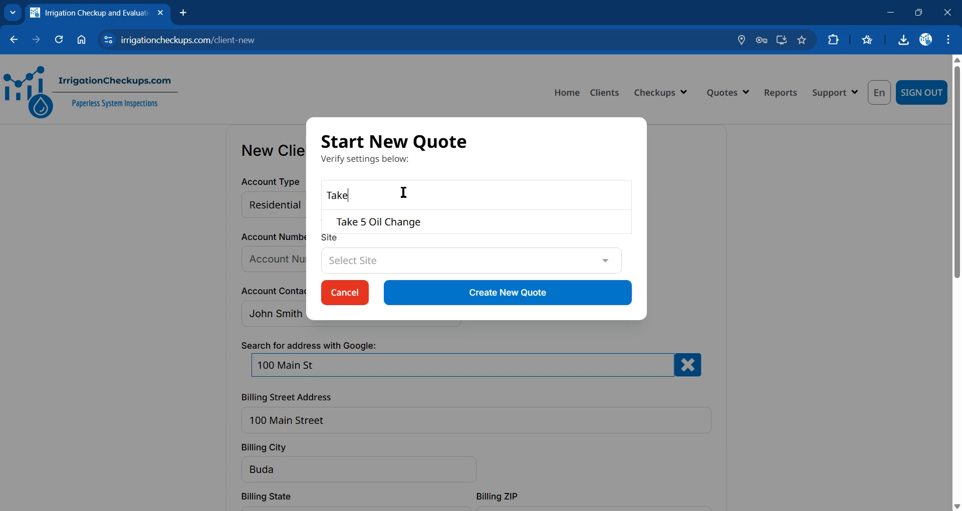
click(408, 223)
click(416, 261)
click(425, 289)
click(498, 291)
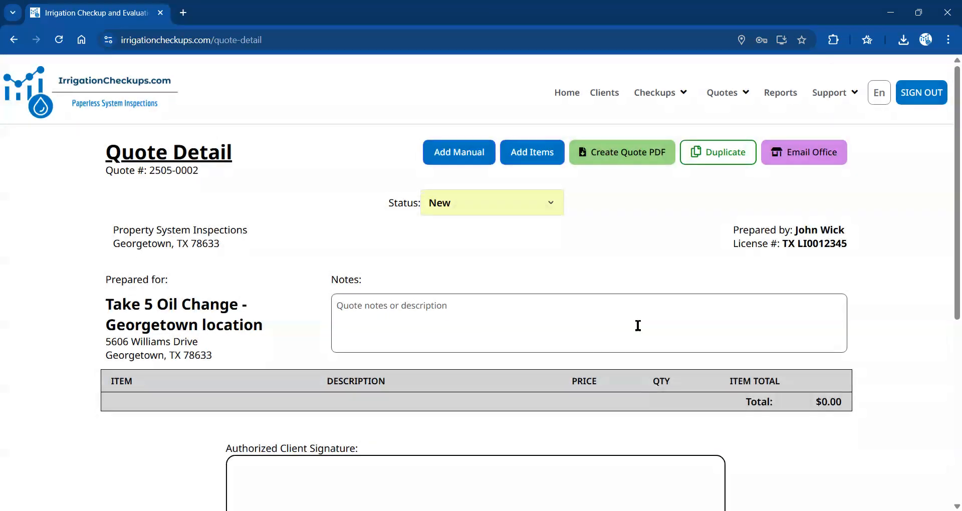
scroll(374, 260, down, 2)
scroll(365, 262, up, 2)
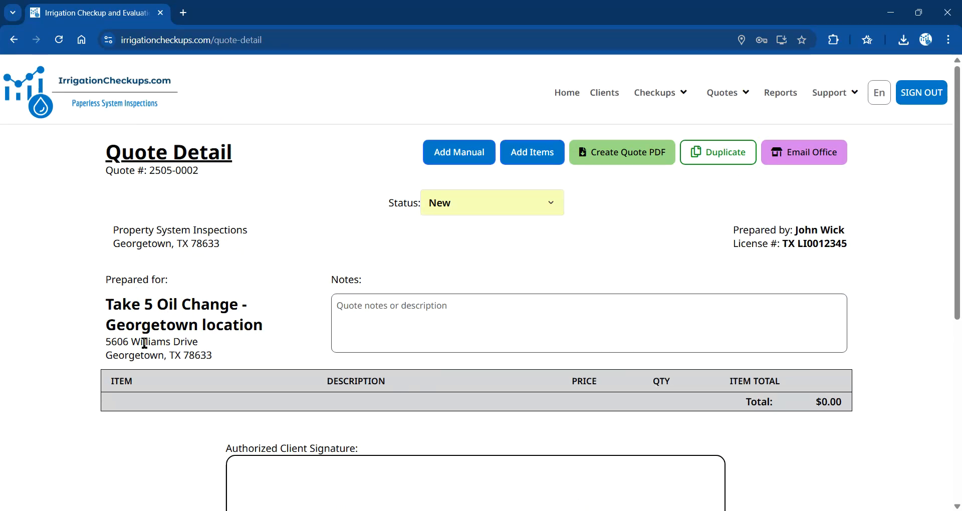
- Select the Labor and Materials items for the quote and continue to their prices and quantities
click(540, 152)
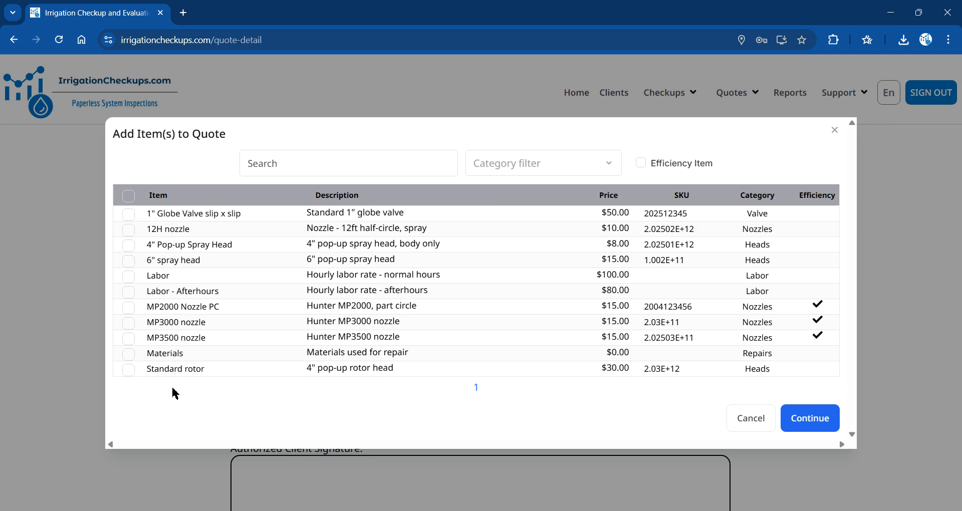
click(129, 276)
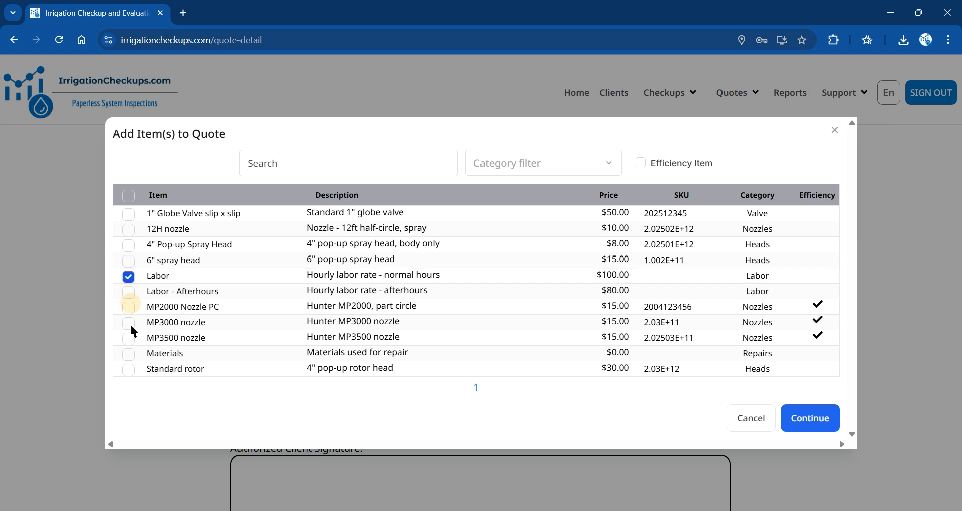
click(129, 354)
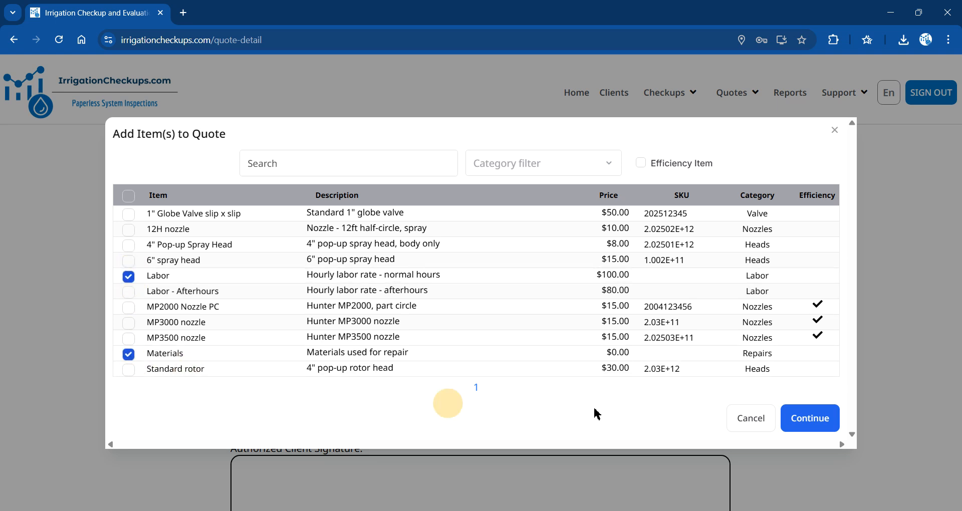
click(811, 423)
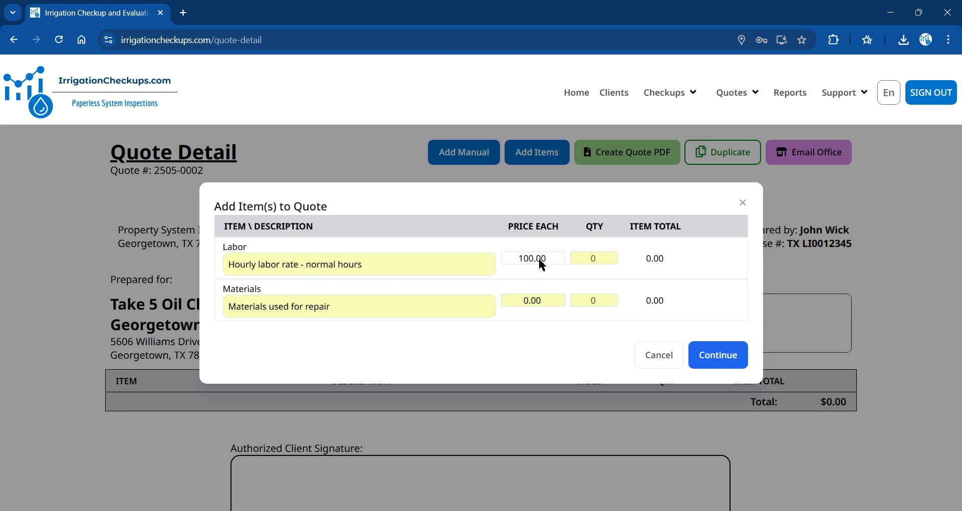
- Try to edit the Labor item's price, and set its quantity to 2
click(549, 258)
click(519, 259)
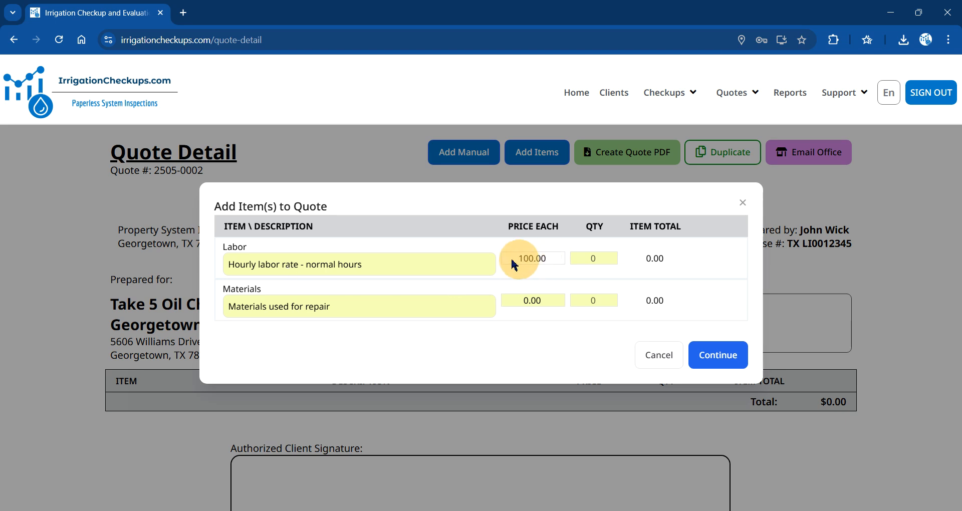
click(613, 256)
click(613, 256)
- Set the Materials item to a price of 325 and quantity 1, and add both items to the quote
click(541, 300)
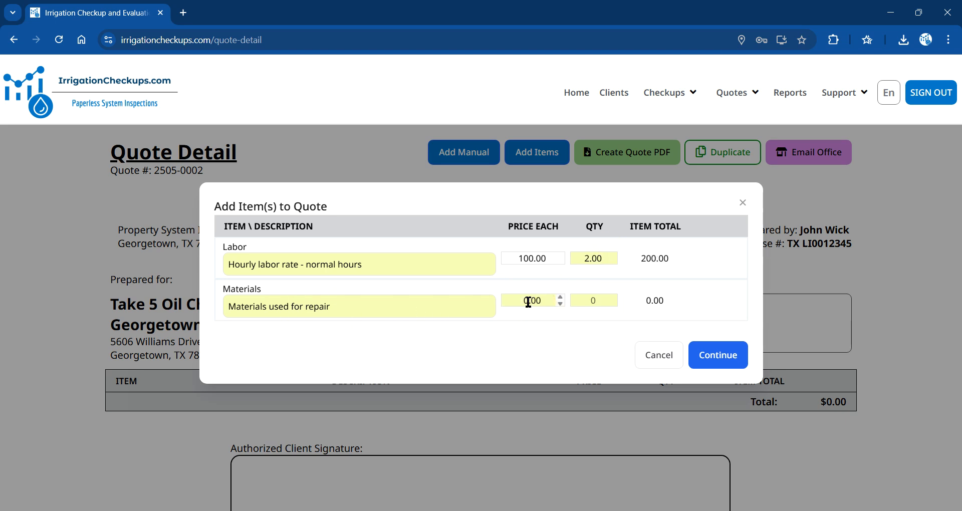
click(528, 299)
text(325)
key(Delete)
click(572, 337)
click(613, 299)
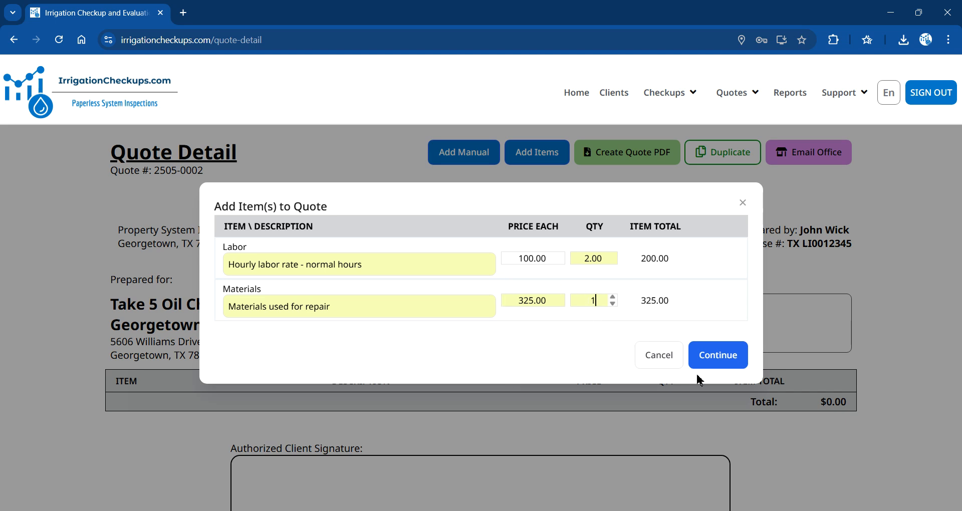
click(714, 356)
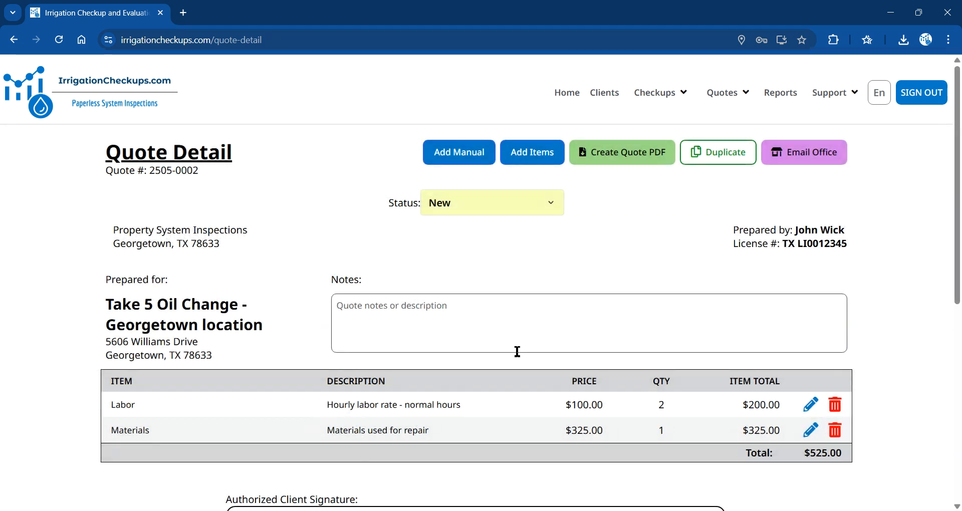
scroll(517, 352, down, 2)
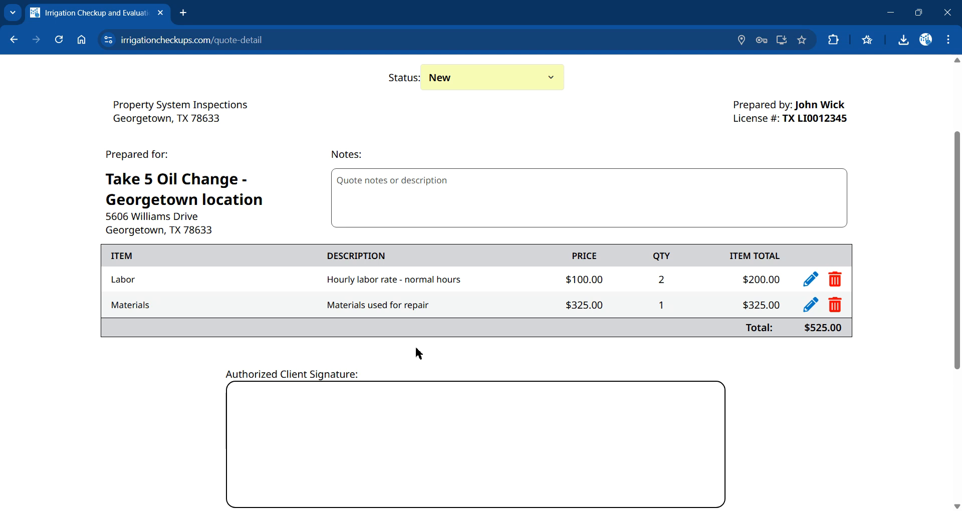
scroll(419, 353, up, 2)
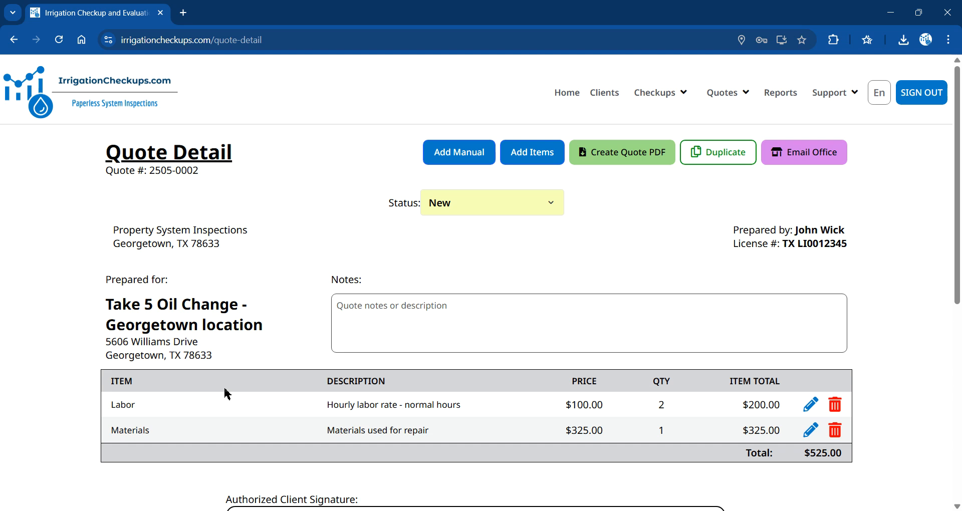
scroll(227, 394, down, 3)
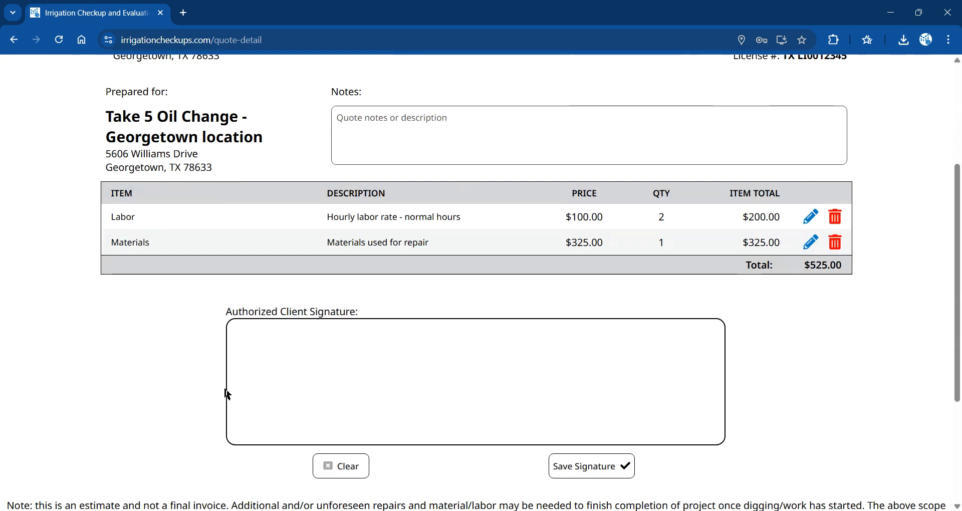
scroll(227, 395, up, 2)
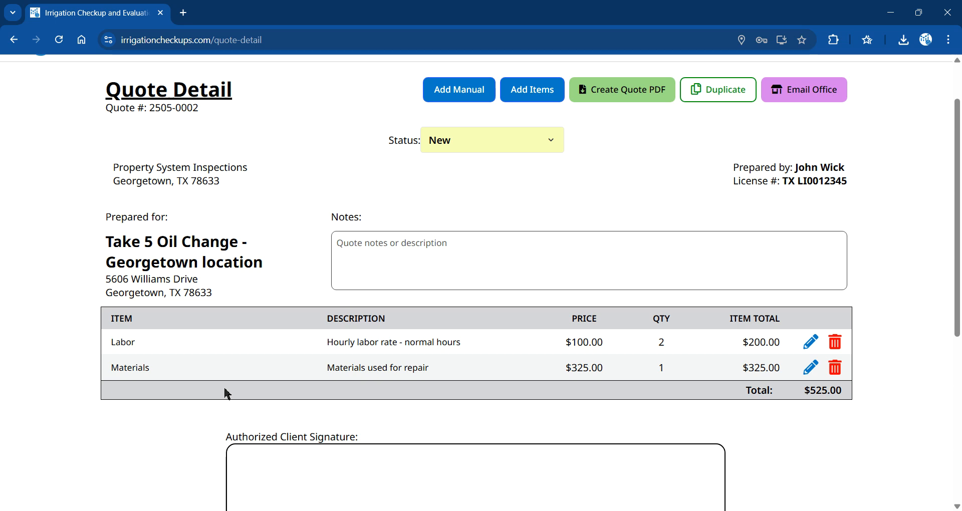
scroll(226, 393, up, 1)
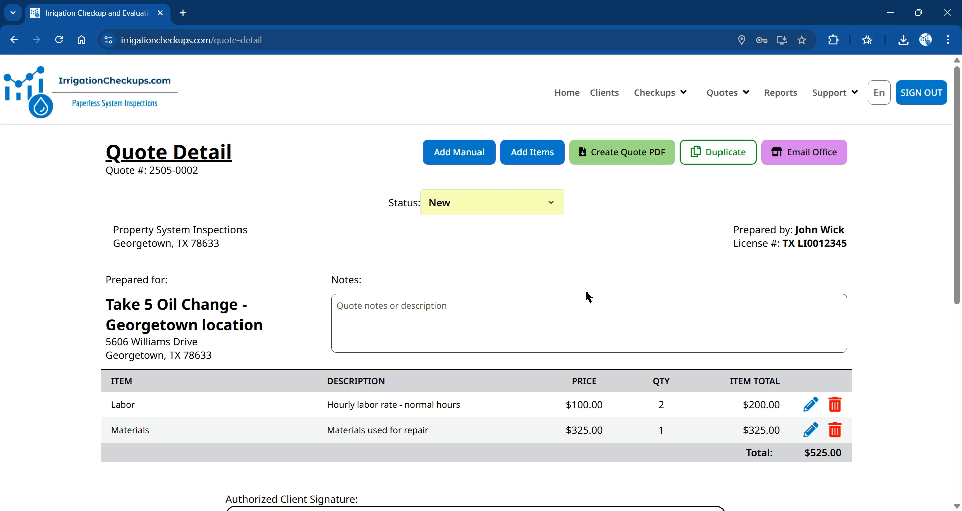